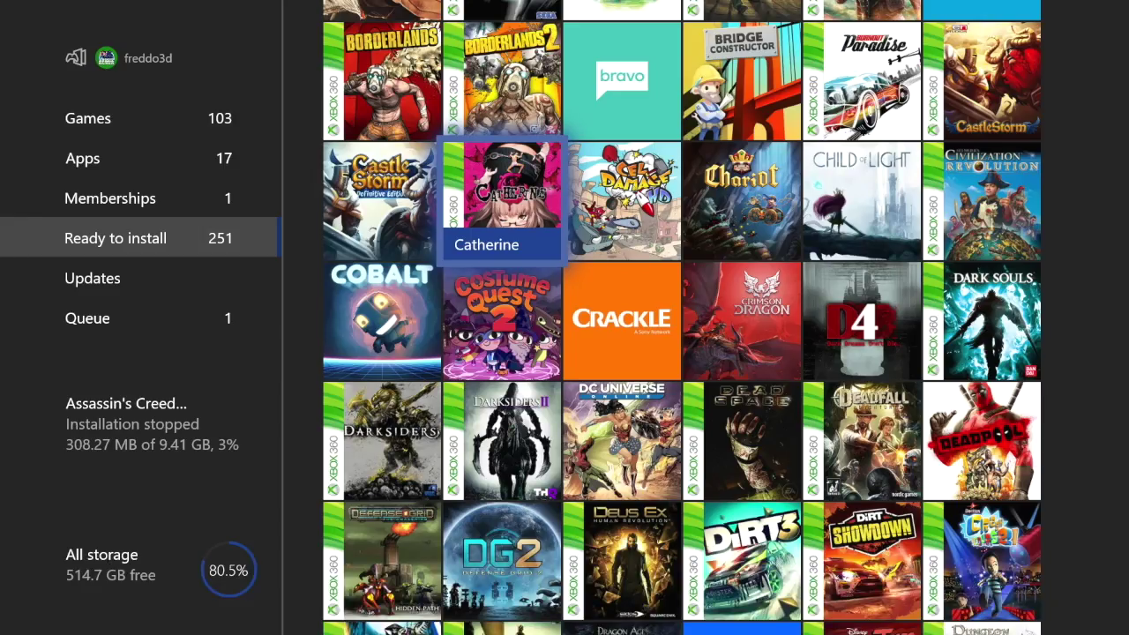
# - Browse the B titles past Banjo and Batman to Battlefield 4
pyautogui.press('Right')
pyautogui.press('Right')
pyautogui.press('Right')
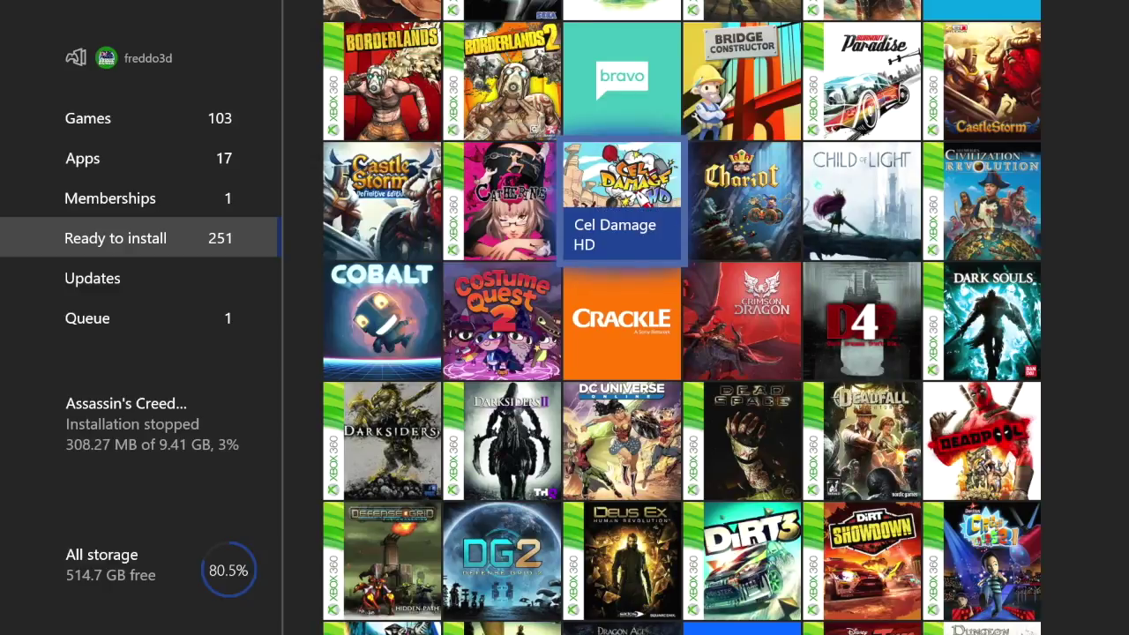
pyautogui.press('Up')
pyautogui.press('Up')
pyautogui.press('Up')
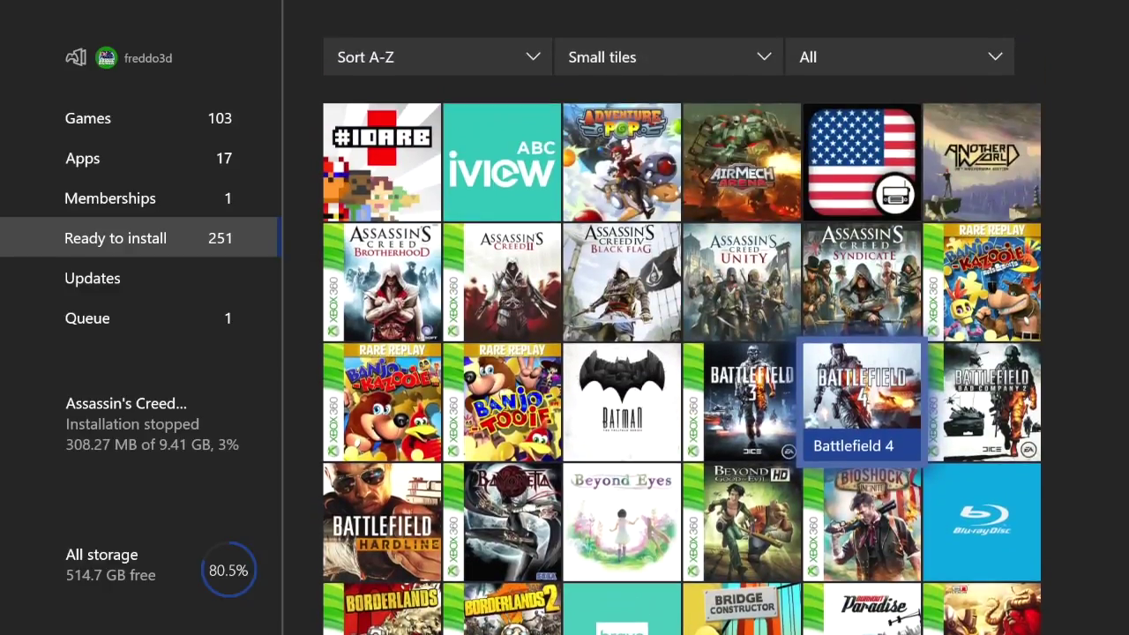
pyautogui.press('Left')
pyautogui.press('Left')
pyautogui.press('Left')
pyautogui.press('Right')
pyautogui.press('Right')
pyautogui.press('Right')
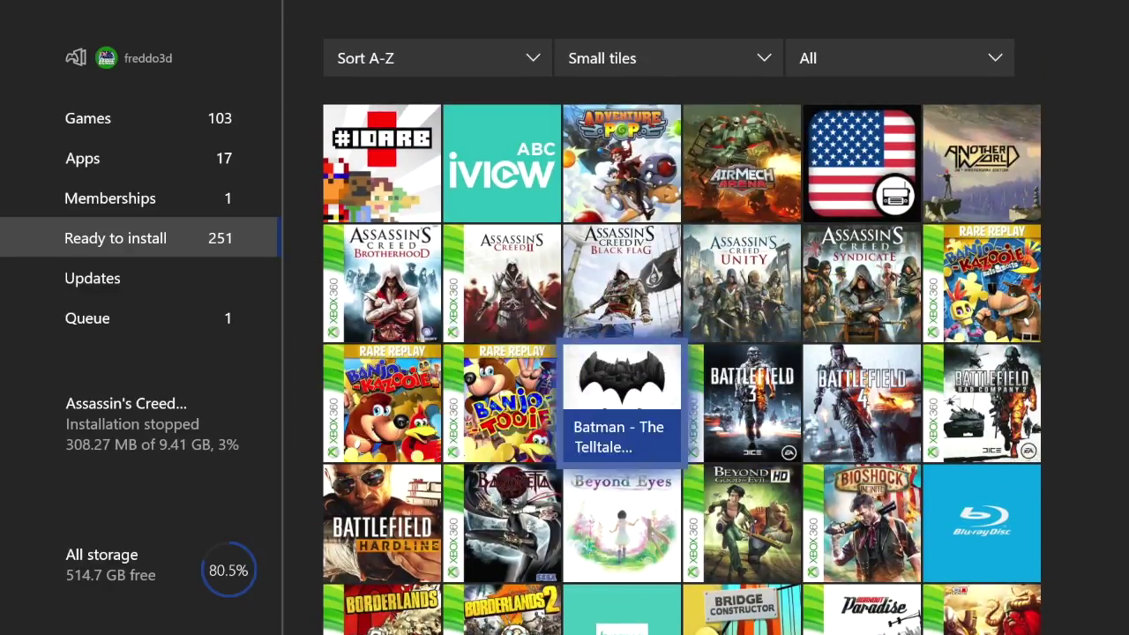
pyautogui.press('Left')
pyautogui.press('Left')
pyautogui.press('Right')
pyautogui.press('Right')
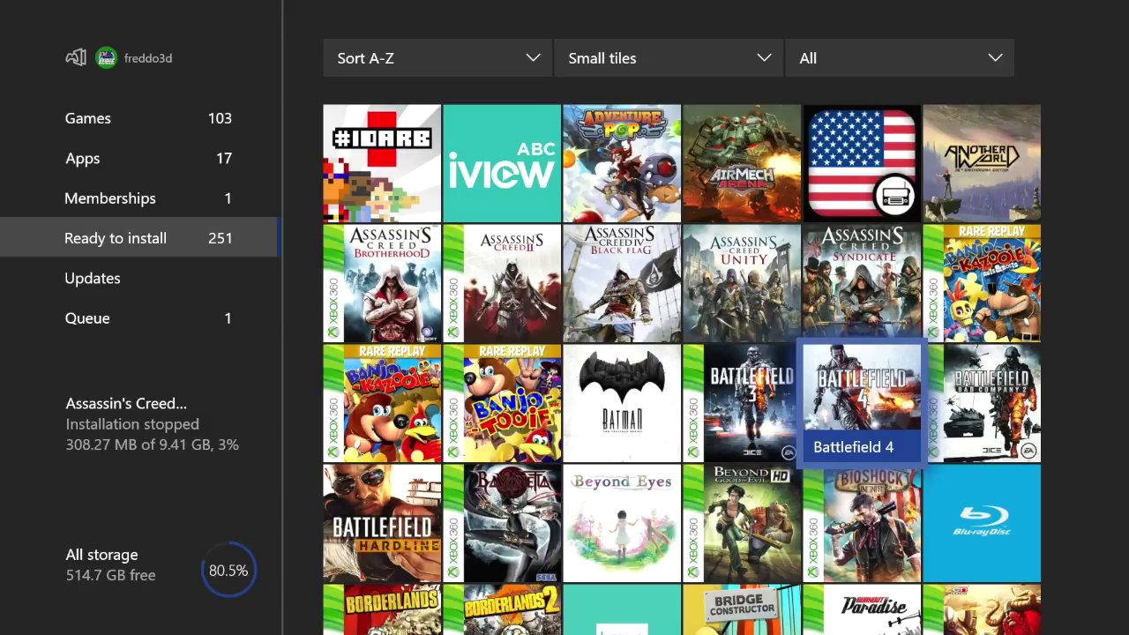
# - Move down through the C and D titles to the F titles near FOR HONOR BETA
pyautogui.press('Right')
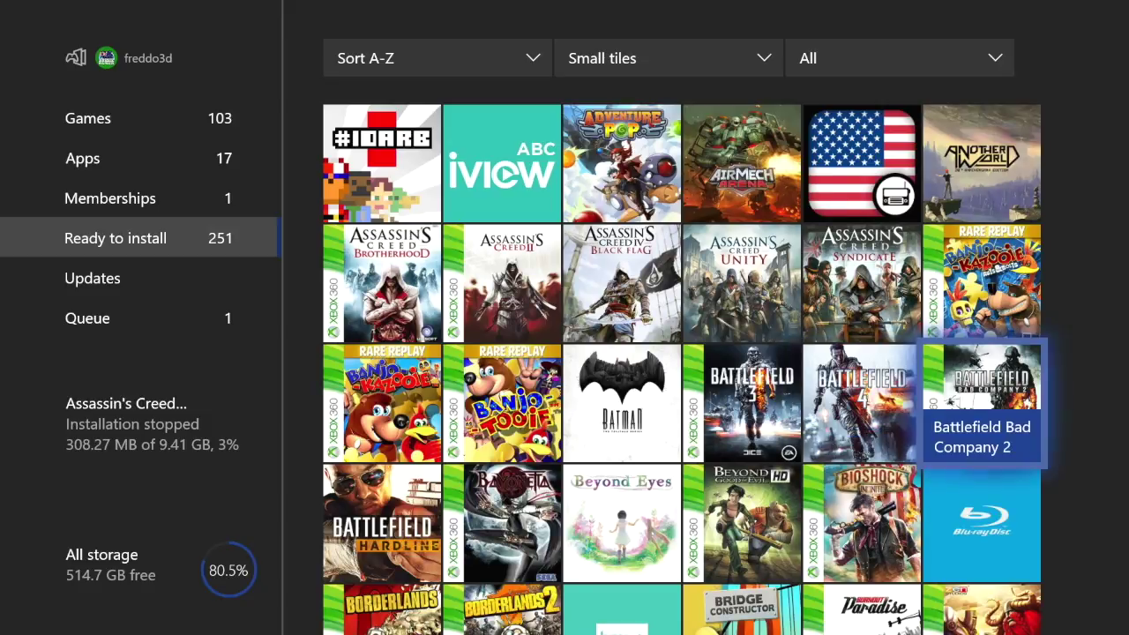
pyautogui.press('Down')
pyautogui.press('Left')
pyautogui.press('Left')
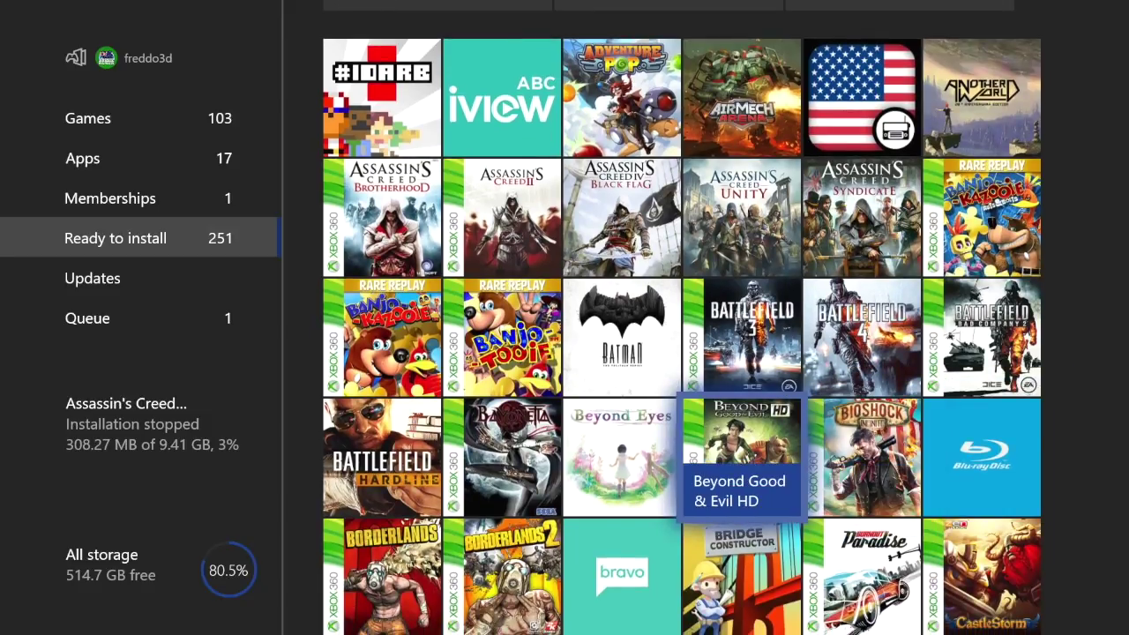
pyautogui.press('Down')
pyautogui.press('Down')
pyautogui.press('Down')
pyautogui.press('Down')
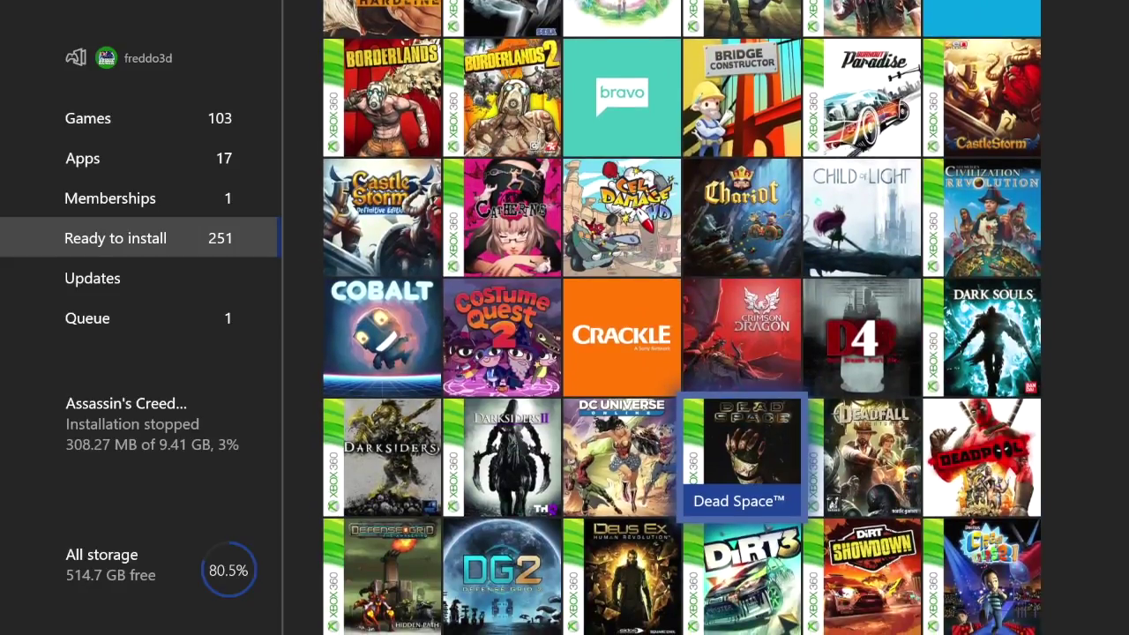
pyautogui.press('Down')
pyautogui.press('Left')
pyautogui.press('Down')
pyautogui.press('Down')
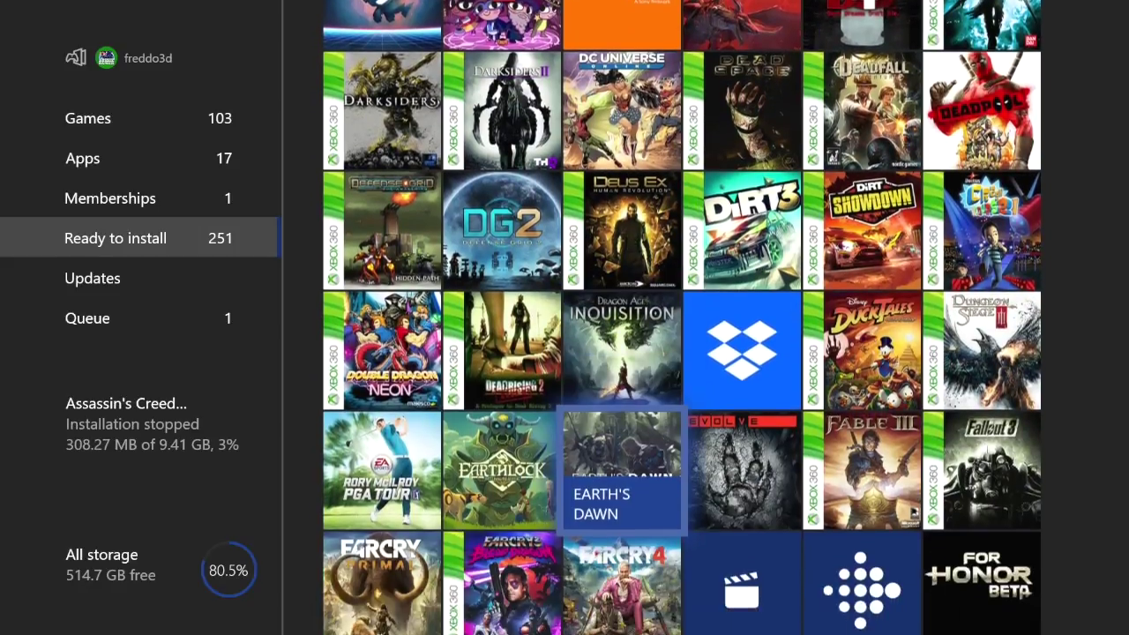
pyautogui.press('Down')
pyautogui.press('Right')
pyautogui.press('Right')
pyautogui.press('Right')
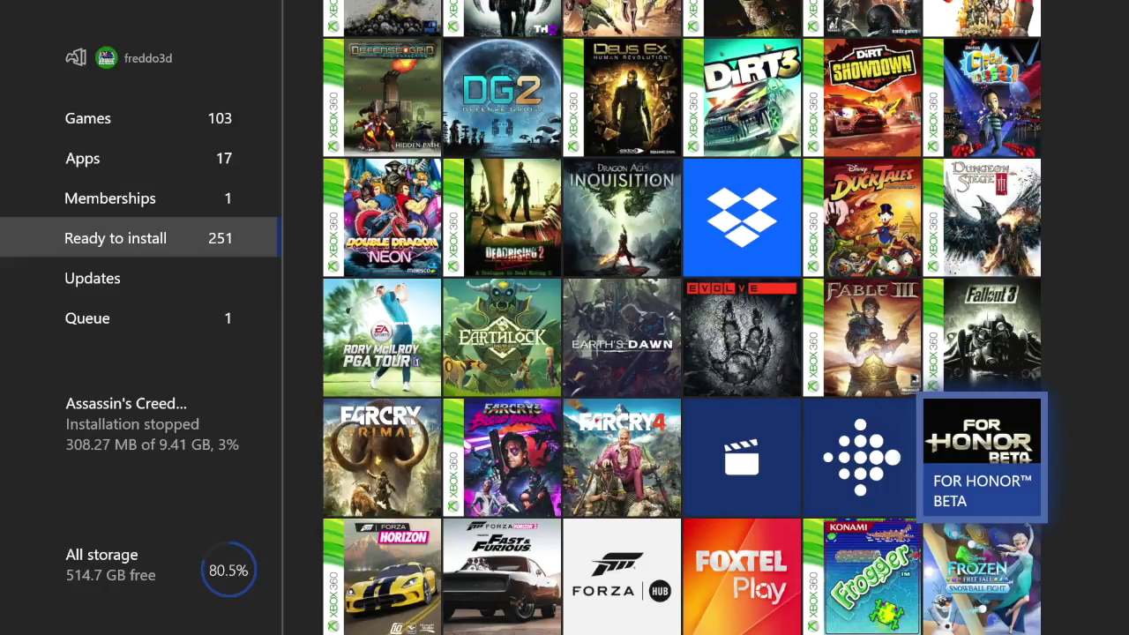
# - Start hiding FOR HONOR BETA, but dismiss the confirmation without hiding it
pyautogui.press('Menu')
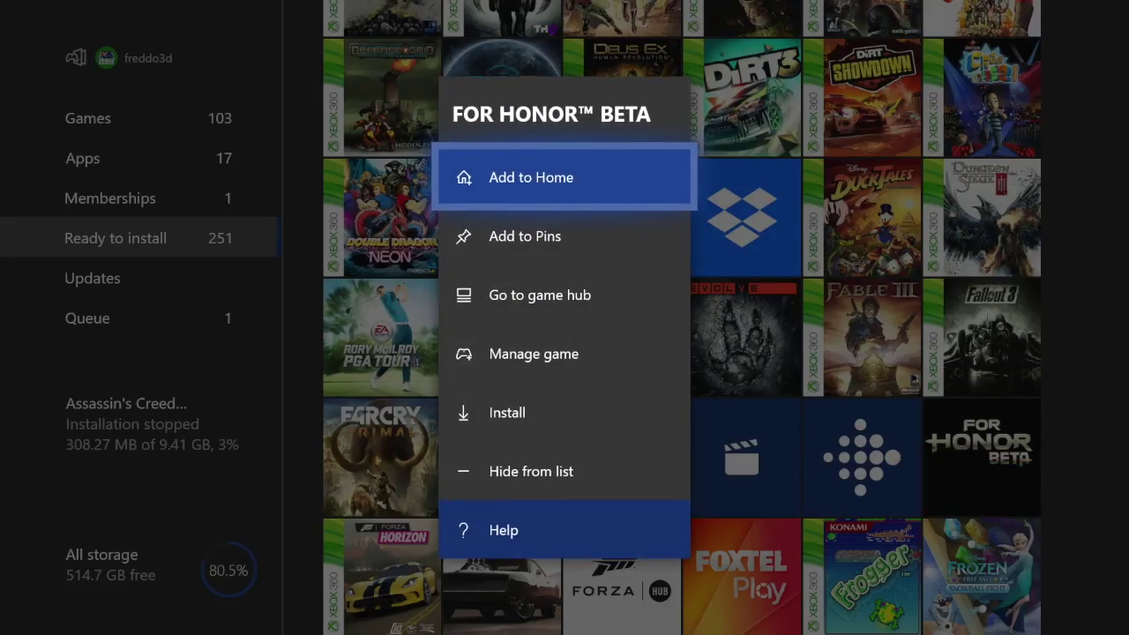
pyautogui.press('Down')
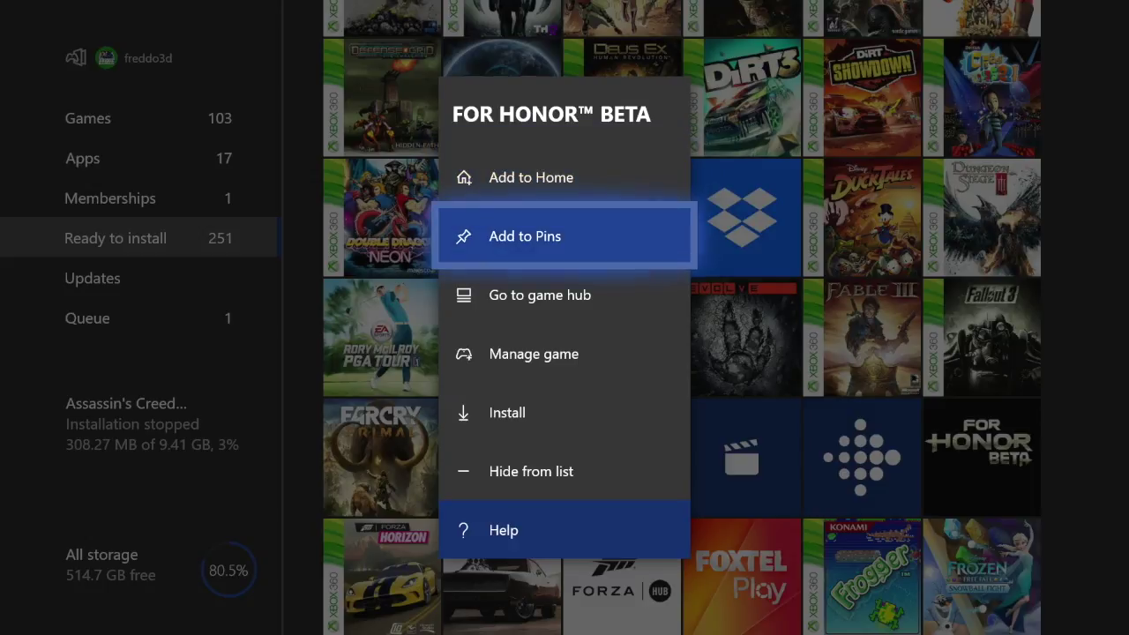
pyautogui.press('Down')
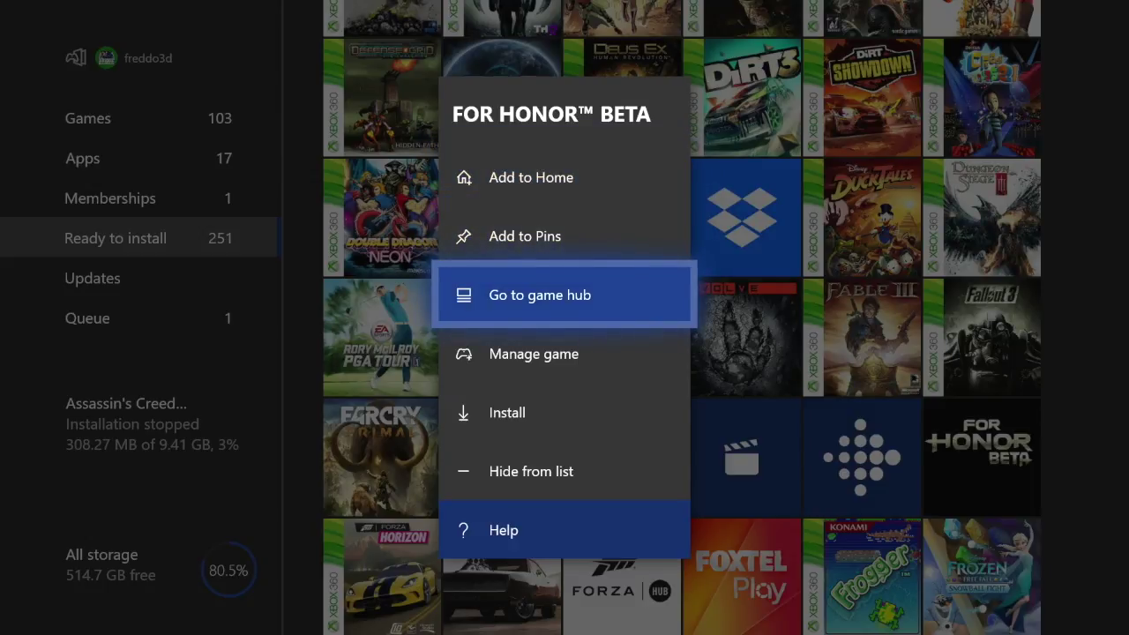
pyautogui.press('Down')
pyautogui.press('Down')
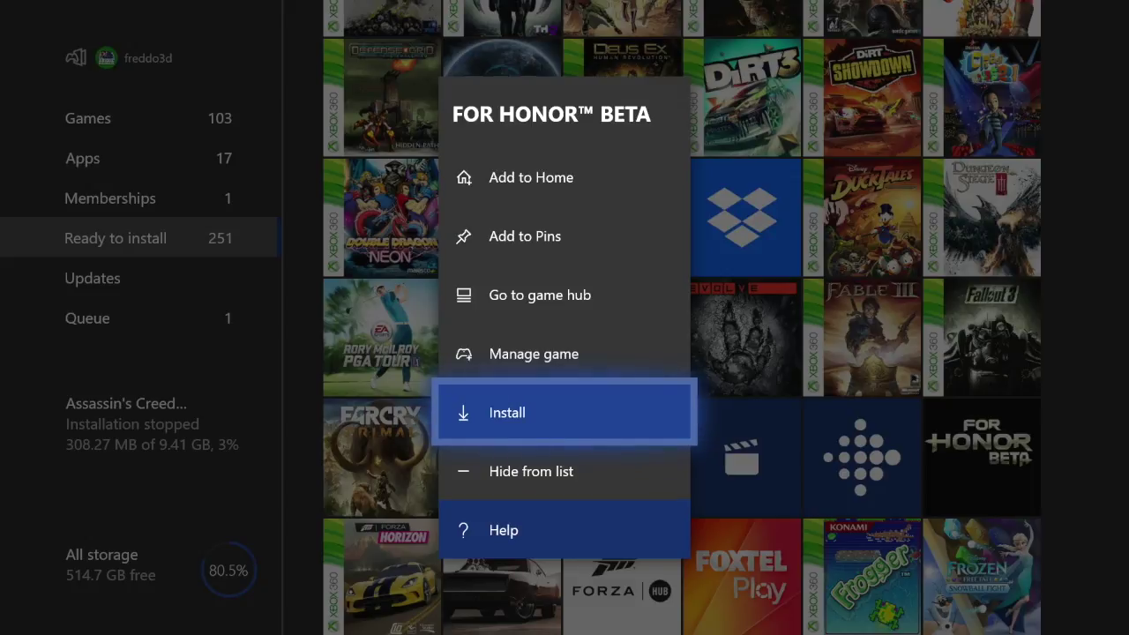
pyautogui.press('Down')
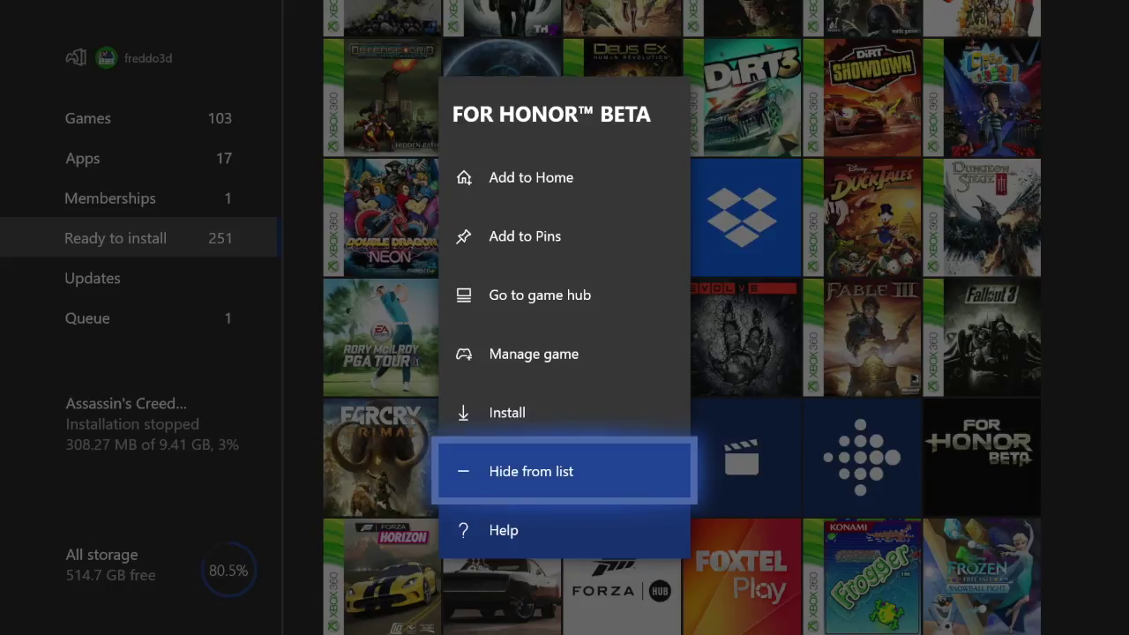
pyautogui.press('Return')
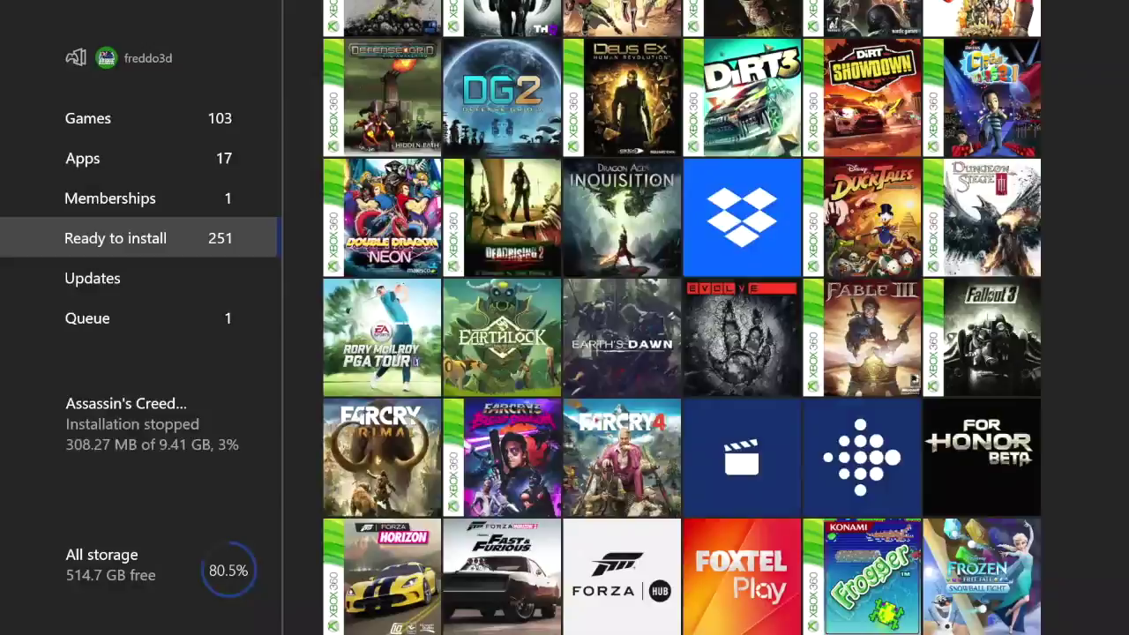
pyautogui.press('Left')
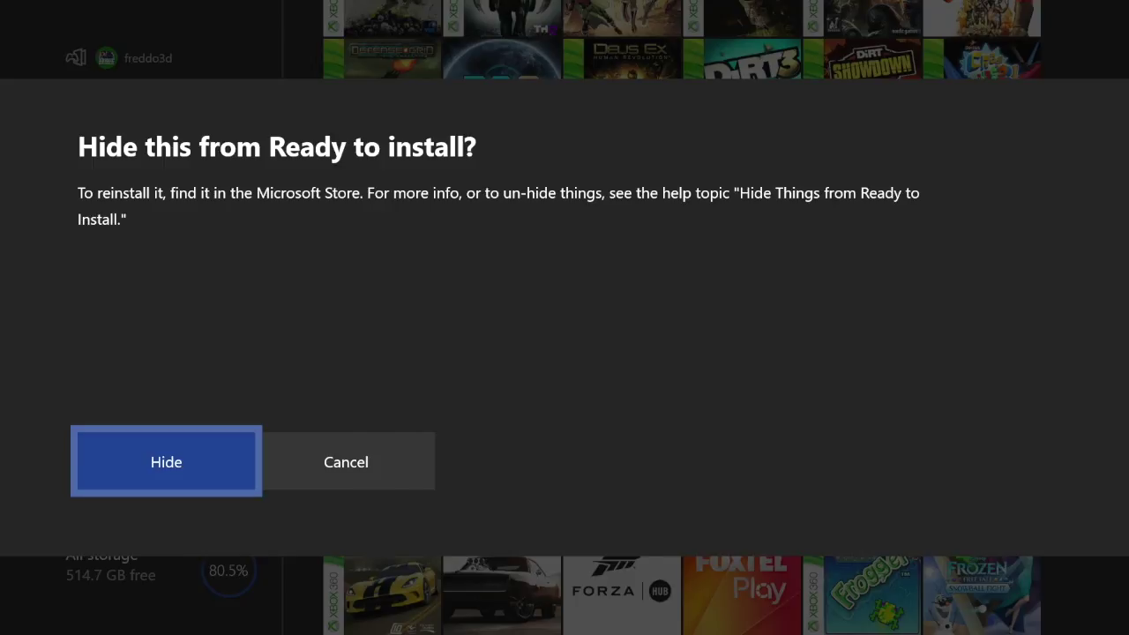
pyautogui.press('Return')
# - Browse over Dropbox and DuckTales: Remastered, then return to FOR HONOR BETA
pyautogui.press('Left')
pyautogui.press('Up')
pyautogui.press('Left')
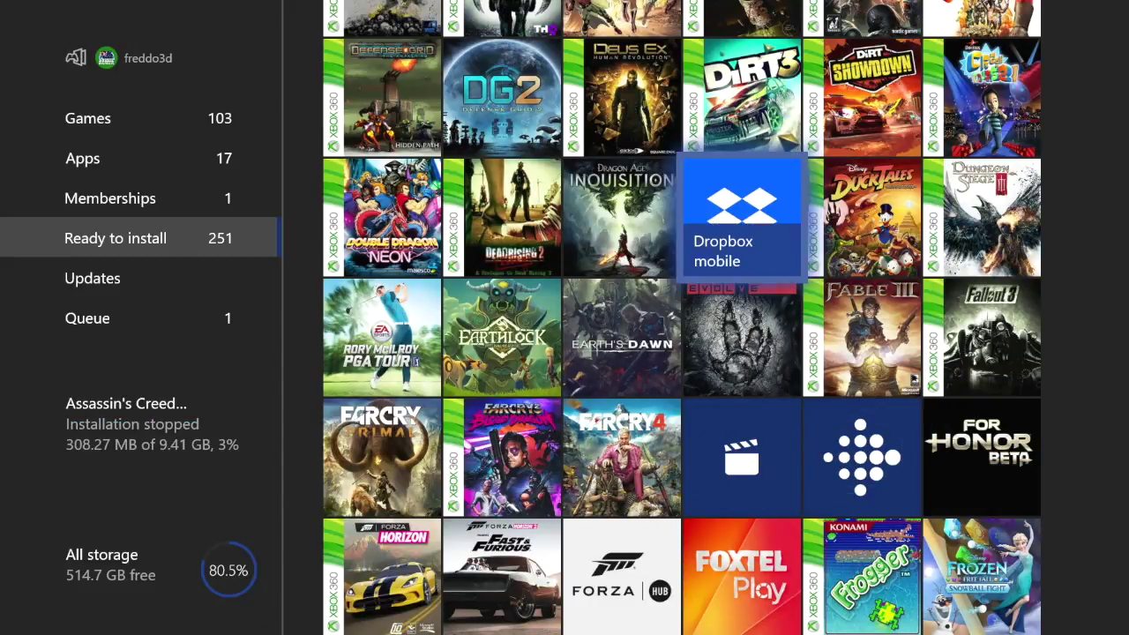
pyautogui.press('Right')
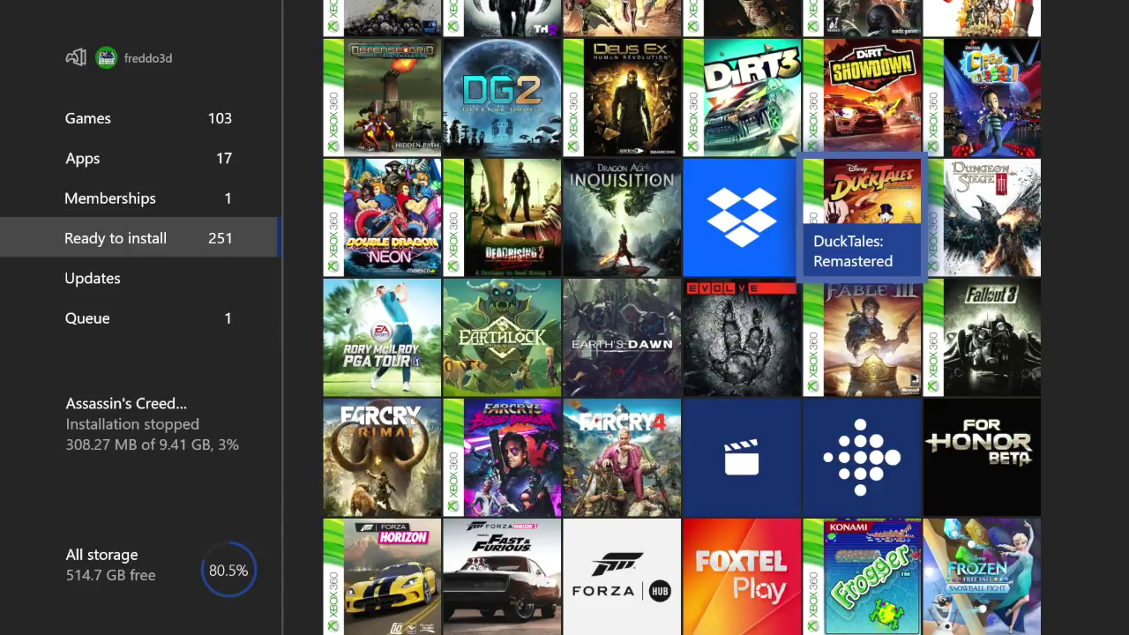
pyautogui.press('Down')
pyautogui.press('Down')
pyautogui.press('Up')
pyautogui.press('Up')
pyautogui.press('Down')
pyautogui.press('Down')
pyautogui.press('Right')
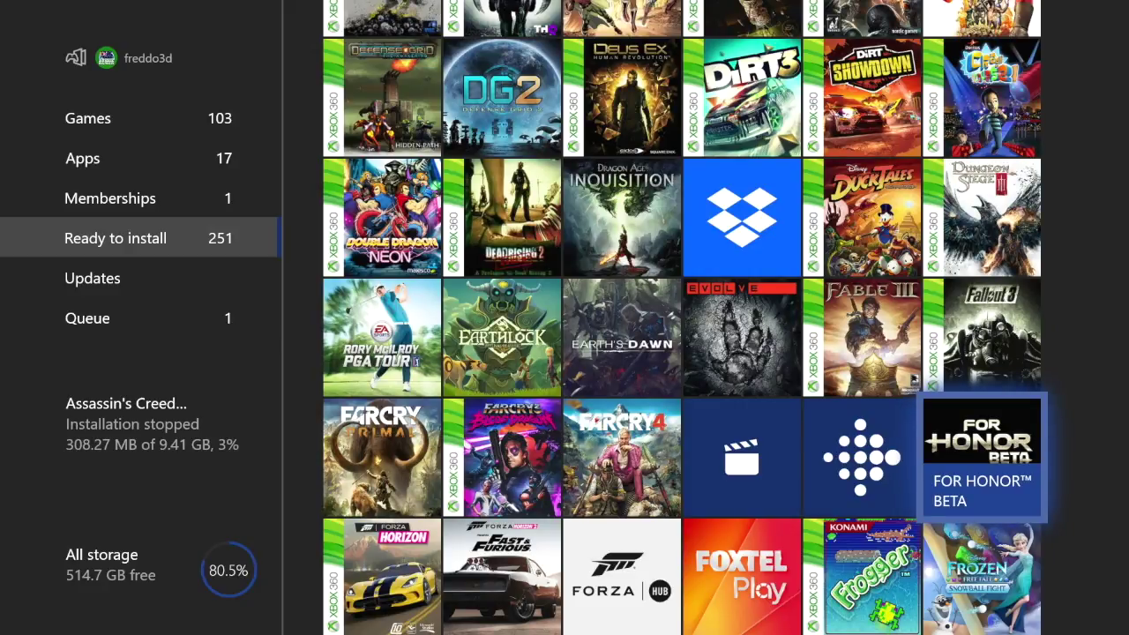
# - Hide FOR HONOR BETA from Ready to install, dropping the count to 250
pyautogui.press('Menu')
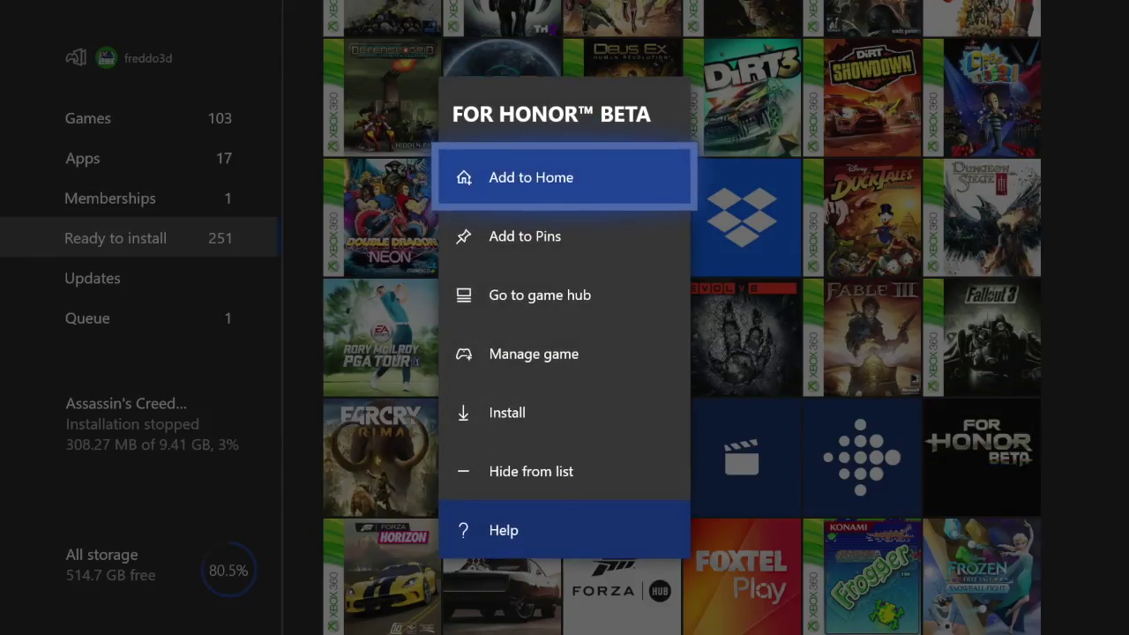
pyautogui.press('Down')
pyautogui.press('Down')
pyautogui.press('Down')
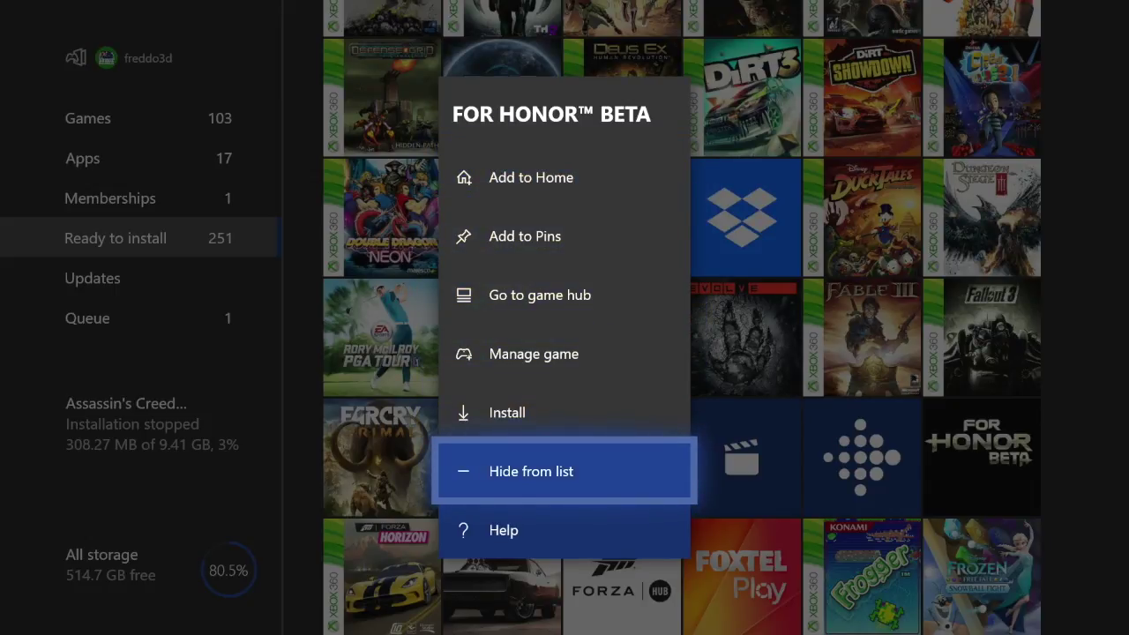
pyautogui.press('Return')
pyautogui.press('Left')
pyautogui.press('Return')
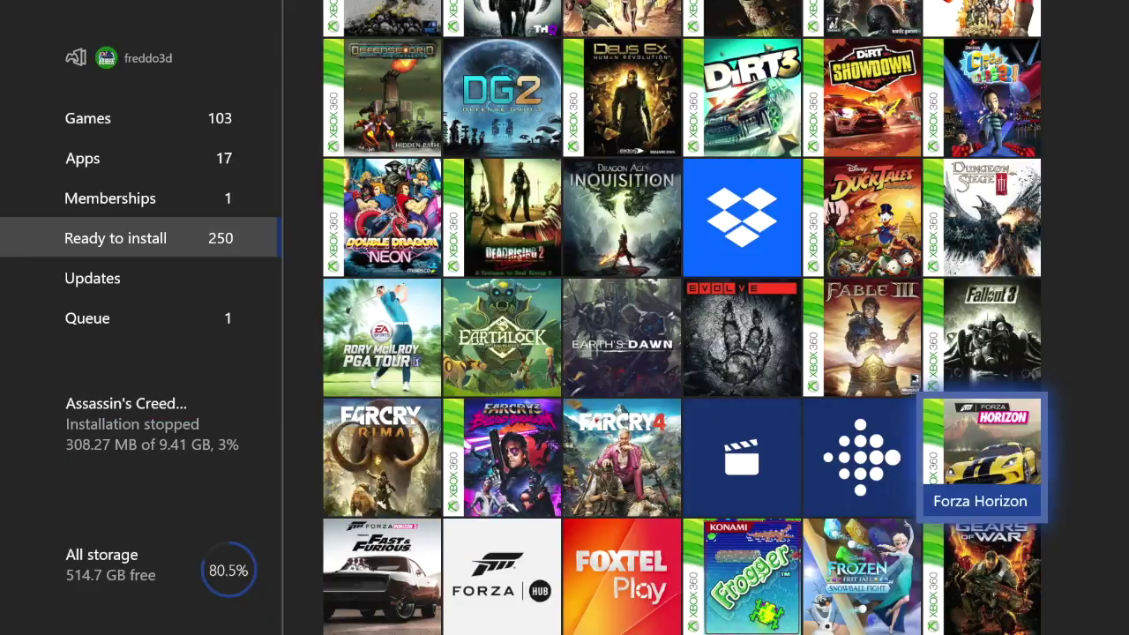
# - Move past Far Cry 4 and Gears of War: Judgment to the Gears of War Ultimate beta
pyautogui.press('Left')
pyautogui.press('Left')
pyautogui.press('Left')
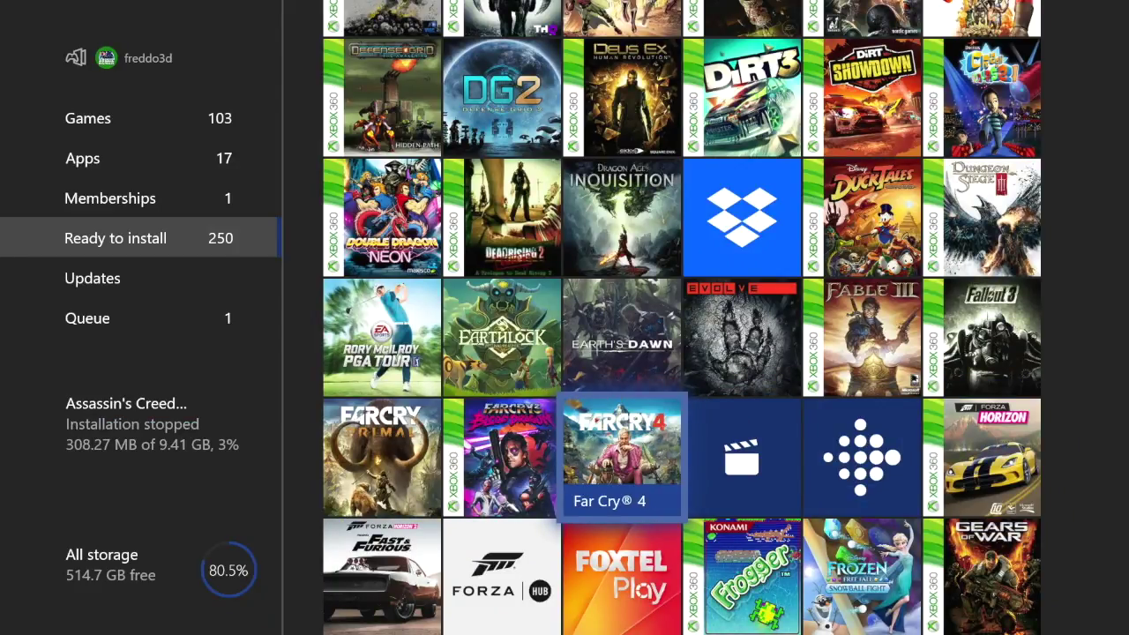
pyautogui.press('Right')
pyautogui.press('Down')
pyautogui.press('Down')
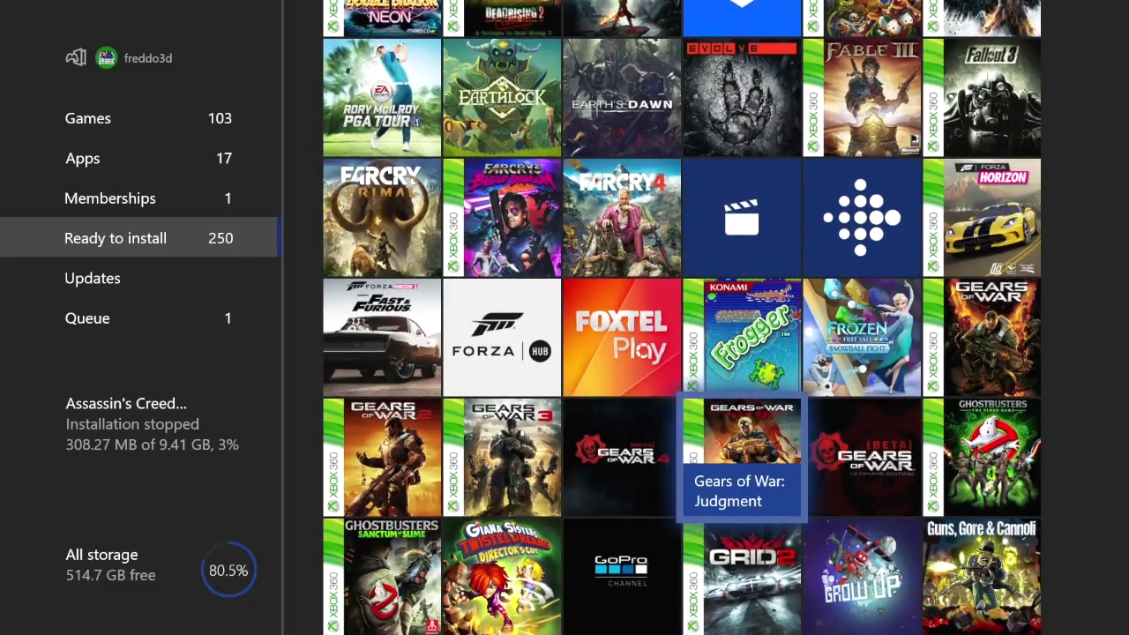
pyautogui.press('Right')
pyautogui.press('Right')
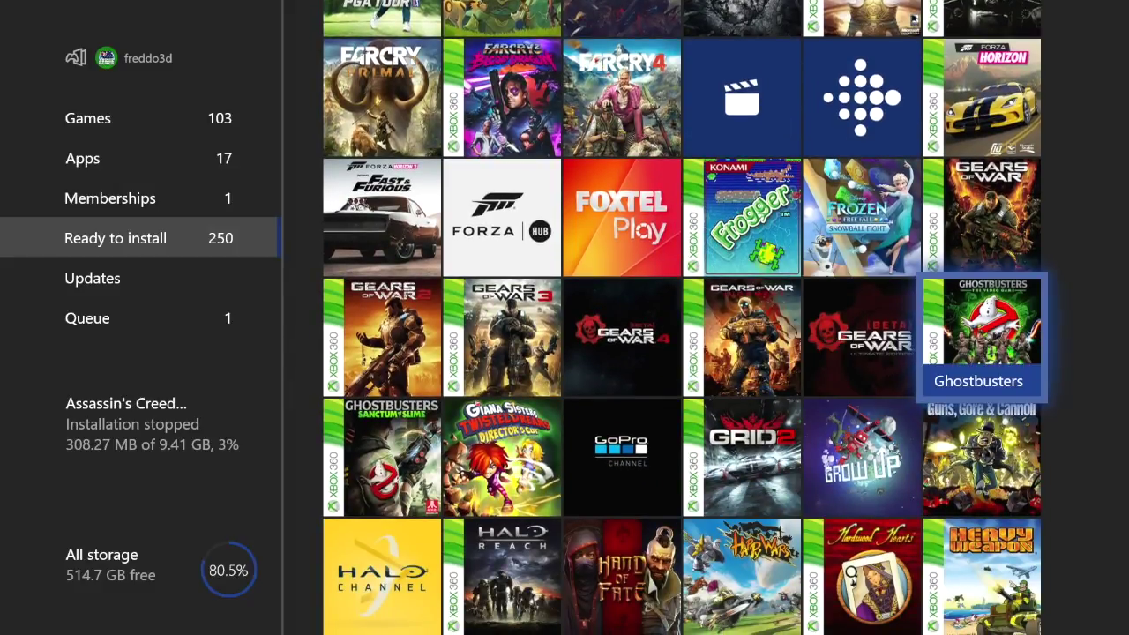
pyautogui.press('Left')
pyautogui.press('Down')
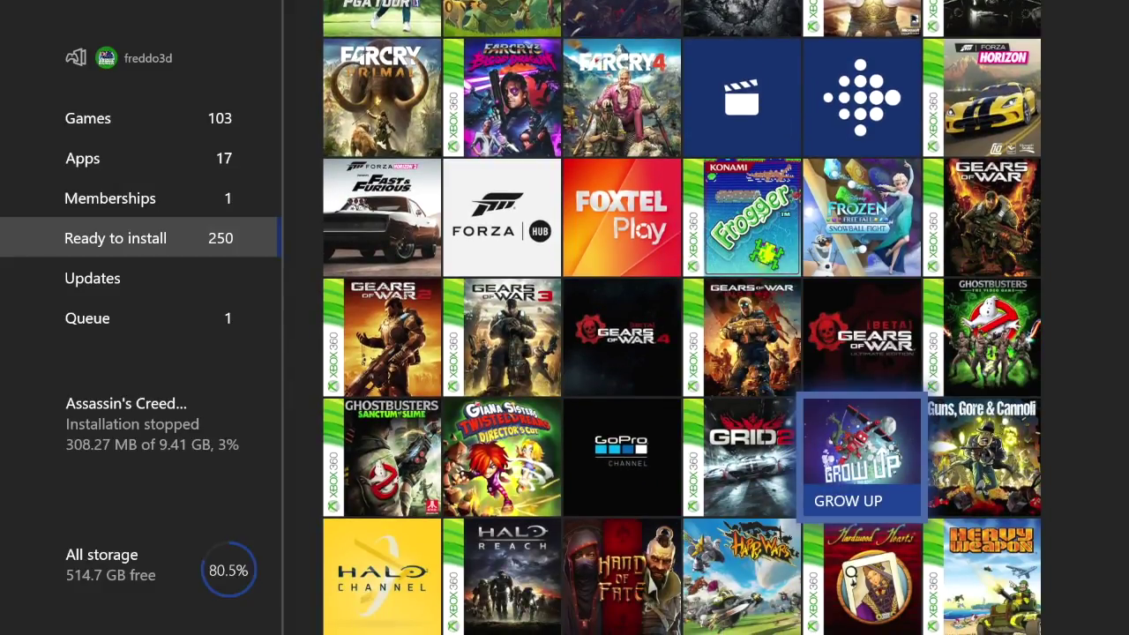
pyautogui.press('Up')
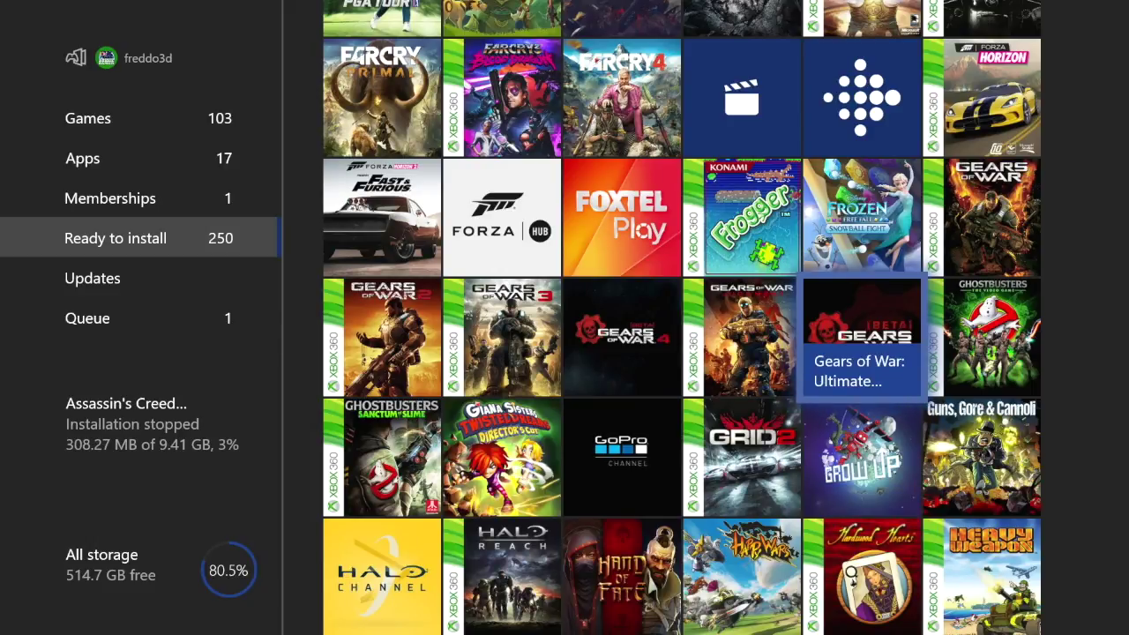
# - Hide the Gears of War: Ultimate beta from the list, confirming Hide
pyautogui.press('Menu')
pyautogui.press('Down')
pyautogui.press('Down')
pyautogui.press('Down')
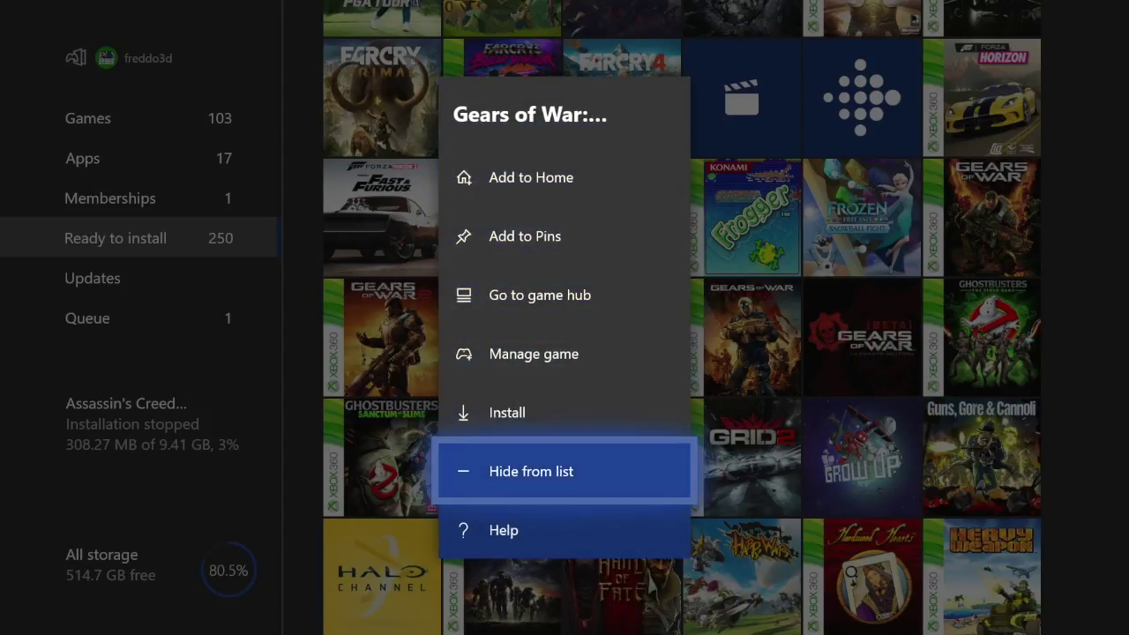
pyautogui.press('Return')
pyautogui.press('Left')
pyautogui.press('Return')
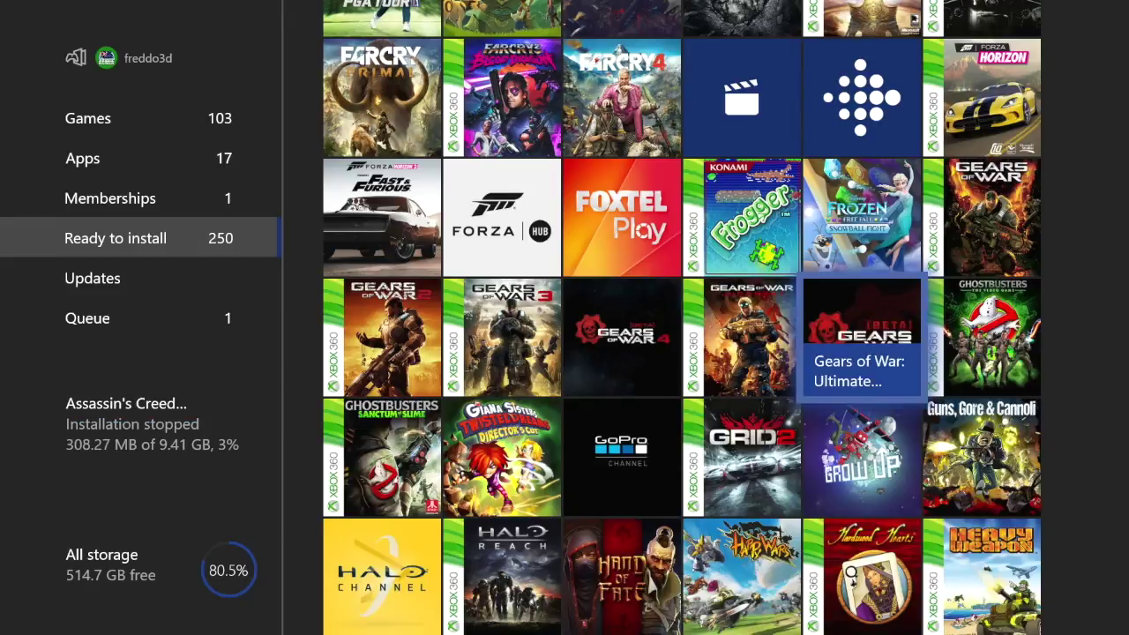
# - Hide Gears of War 4 BETA as well, bringing the count to 248
pyautogui.press('Left')
pyautogui.press('Left')
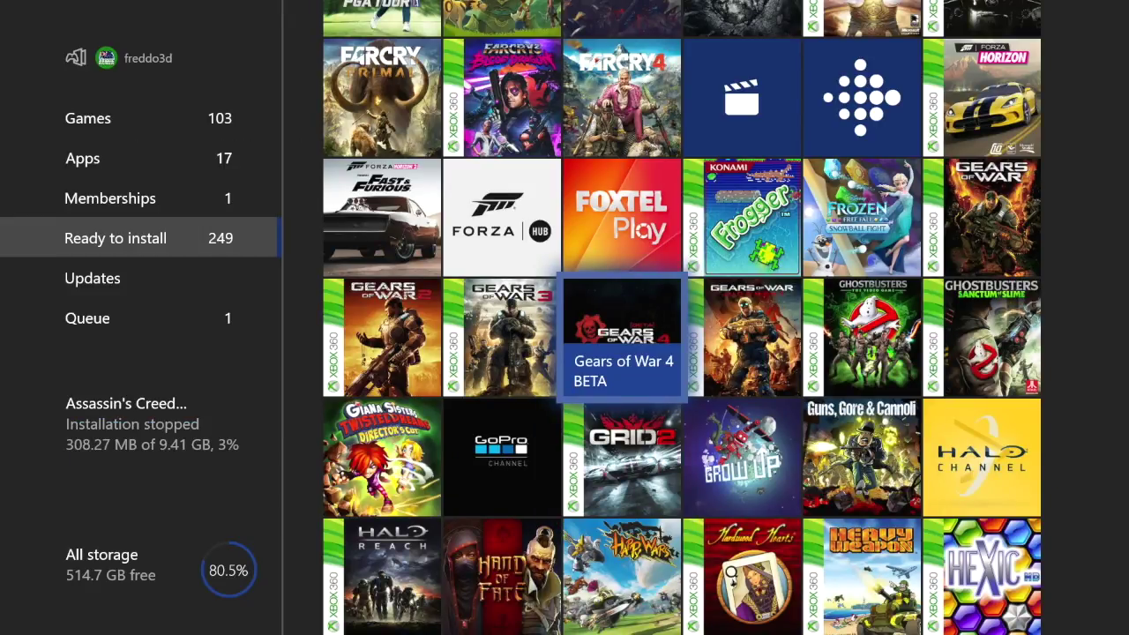
pyautogui.press('Menu')
pyautogui.press('Down')
pyautogui.press('Down')
pyautogui.press('Down')
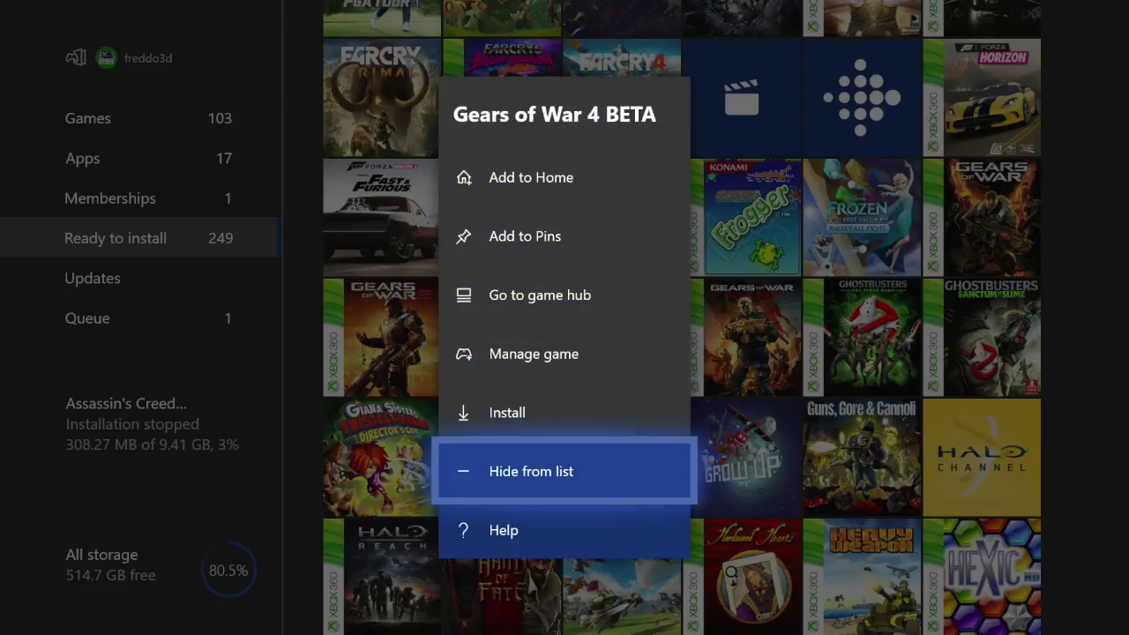
pyautogui.press('Return')
pyautogui.press('Left')
pyautogui.press('Return')
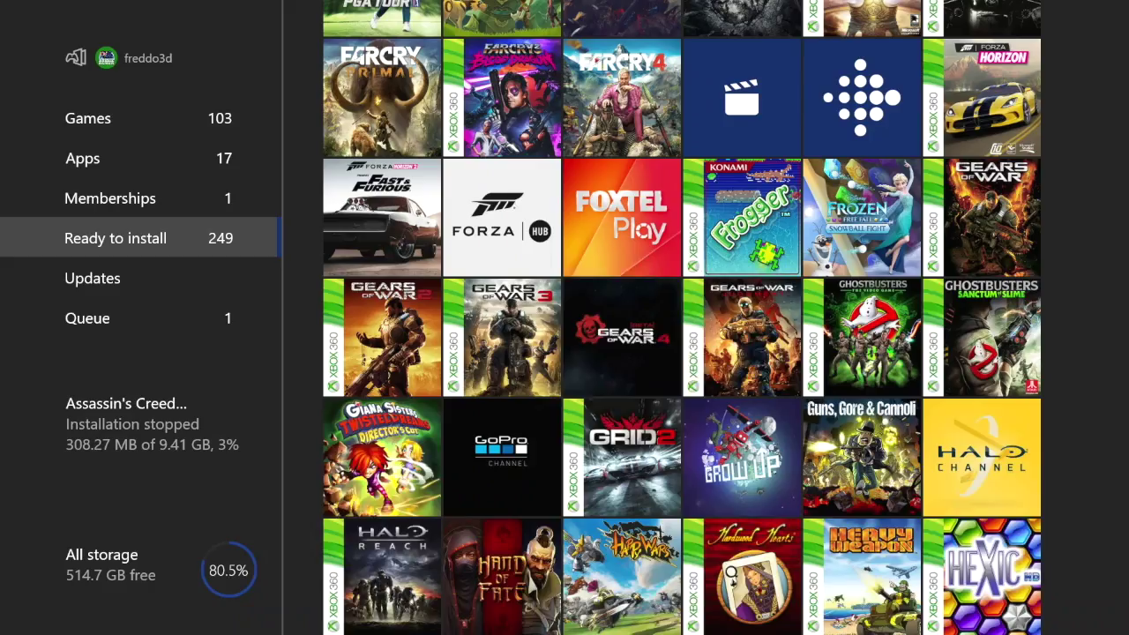
pyautogui.press('Left')
pyautogui.press('Right')
pyautogui.press('Right')
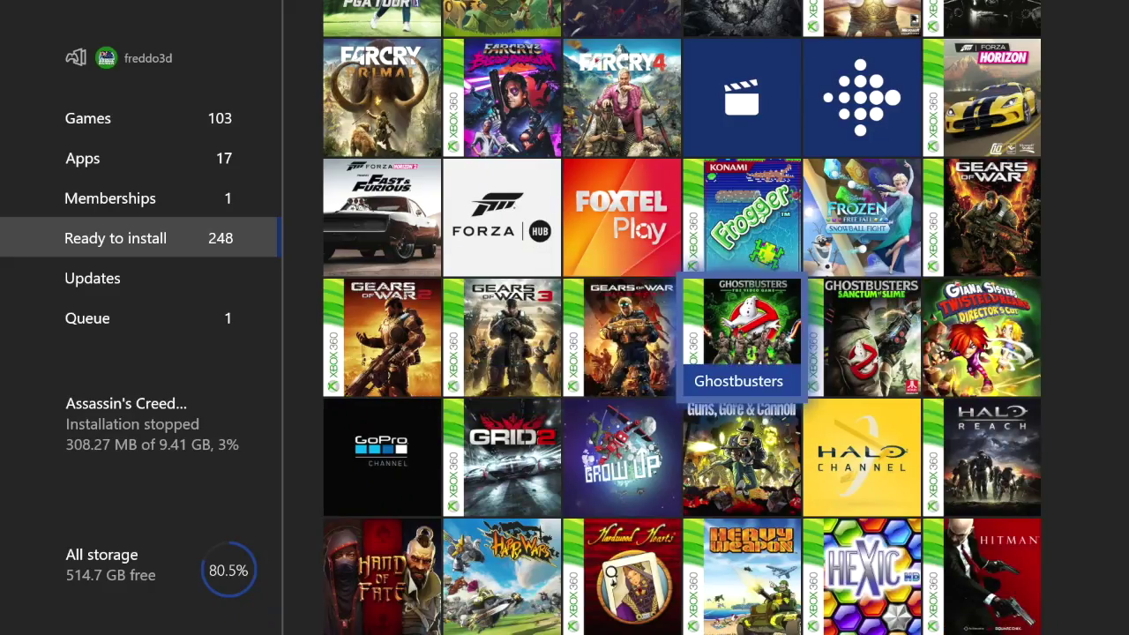
pyautogui.press('Up')
# - Browse down the list past Hulu, LocoCycle, Peggle and Rayman Origins to Sonic the Fighters
pyautogui.press('Down')
pyautogui.press('Down')
pyautogui.press('Down')
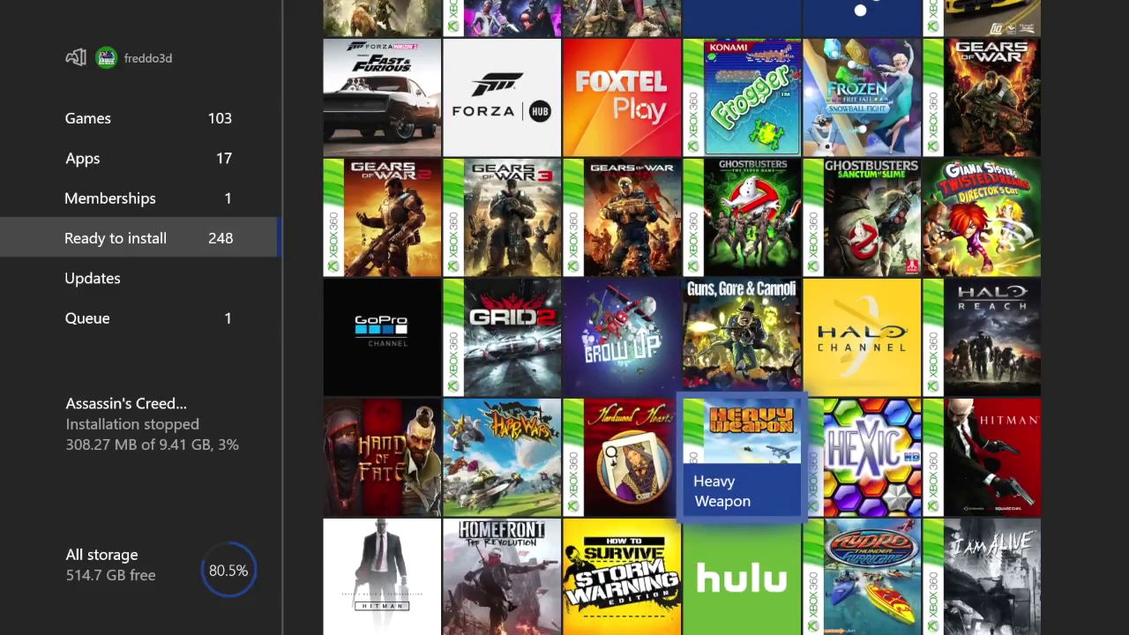
pyautogui.press('Down')
pyautogui.press('Down')
pyautogui.press('Down')
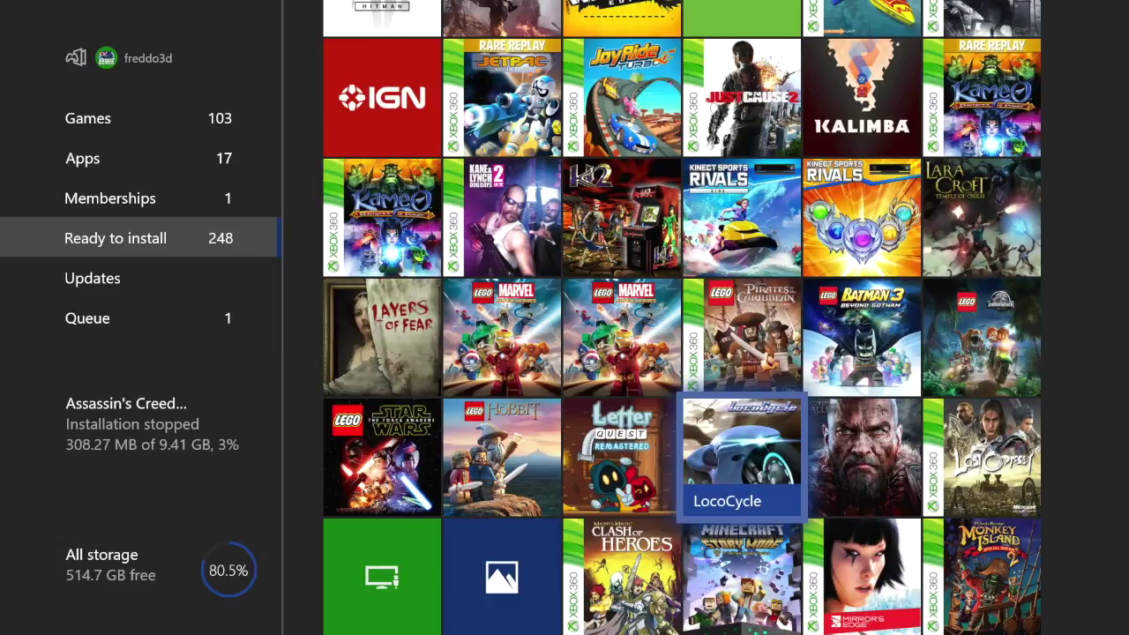
pyautogui.press('Down')
pyautogui.press('Down')
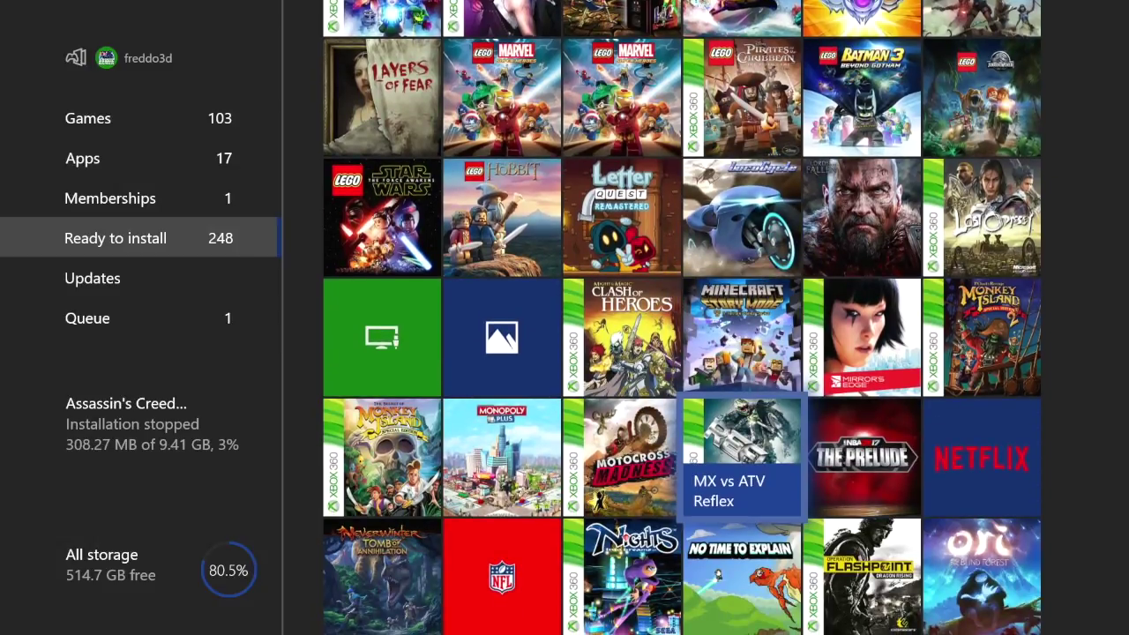
pyautogui.press('Down')
pyautogui.press('Down')
pyautogui.press('Down')
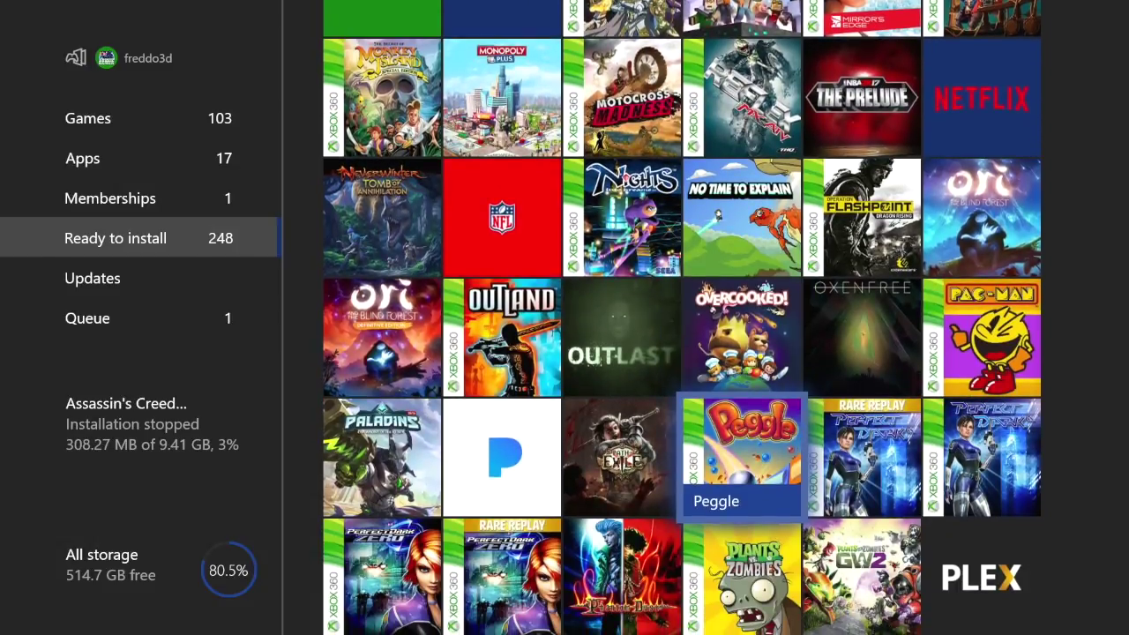
pyautogui.press('Down')
pyautogui.press('Down')
pyautogui.press('Down')
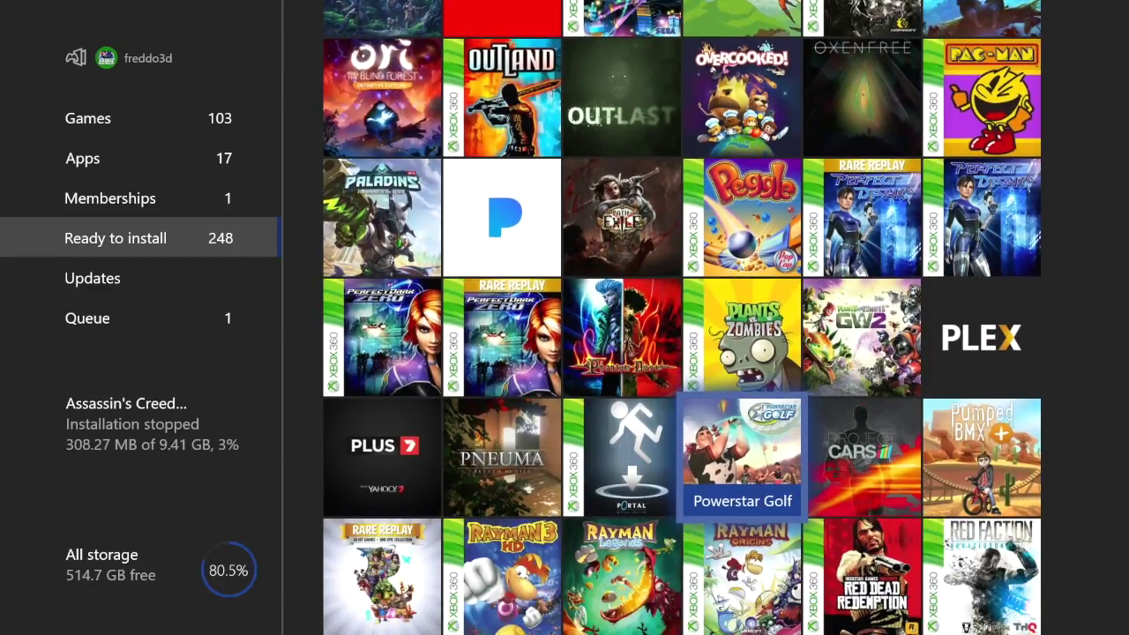
pyautogui.press('Down')
pyautogui.press('Down')
pyautogui.press('Down')
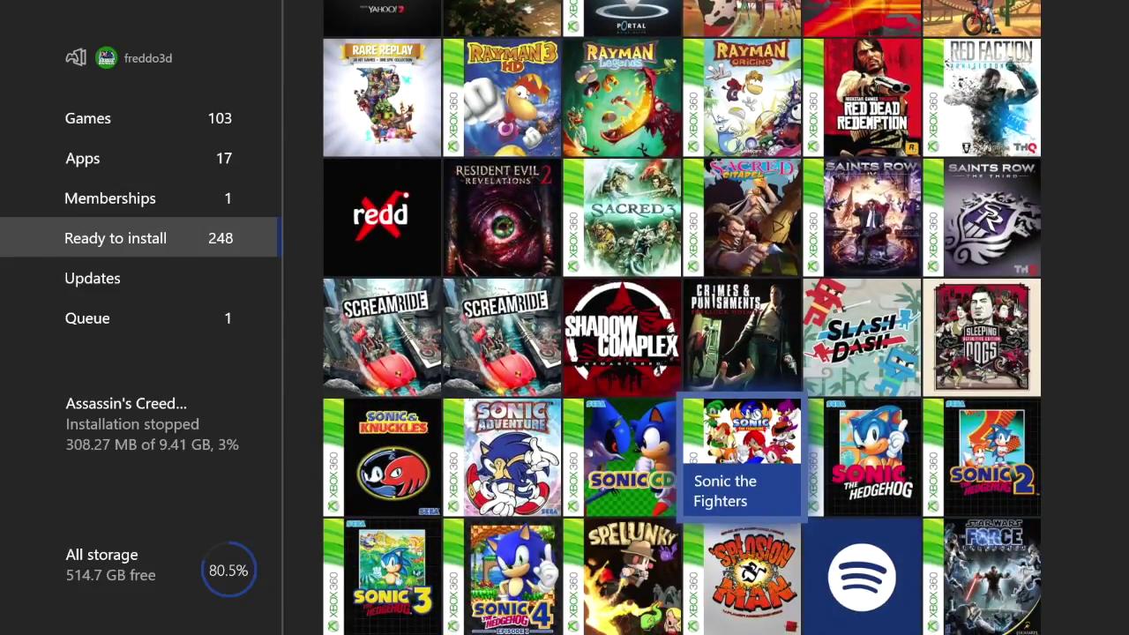
# - Compare the full ScreamRide game with its demo and settle on the ScreamRide Demo
pyautogui.press('Up')
pyautogui.press('Left')
pyautogui.press('Left')
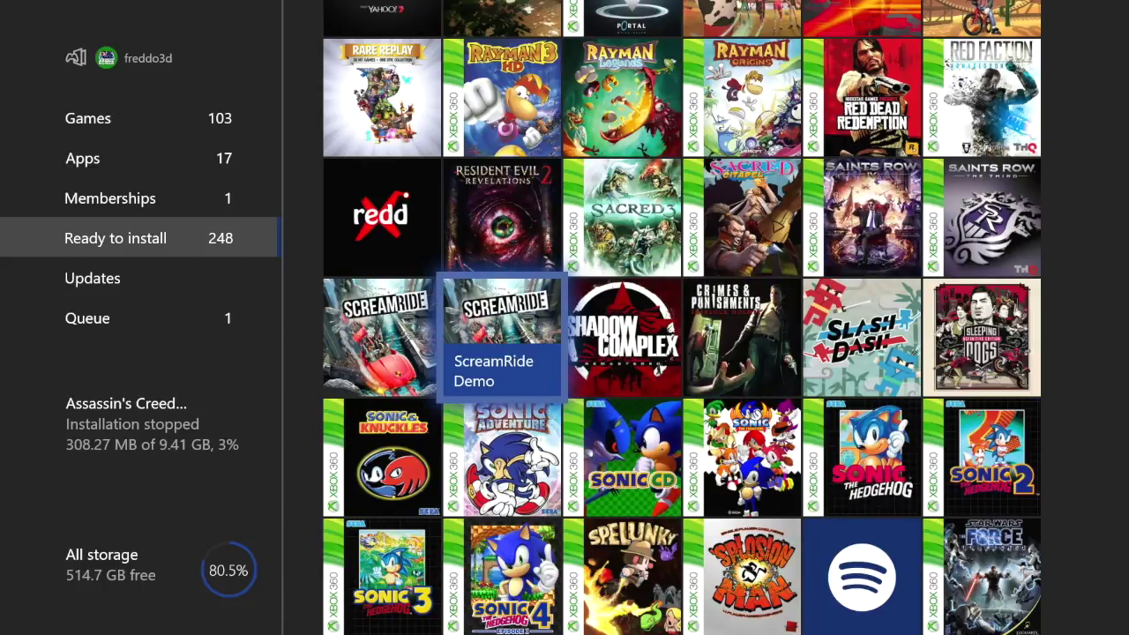
pyautogui.press('Left')
pyautogui.press('Right')
pyautogui.press('Left')
pyautogui.press('Right')
pyautogui.press('Left')
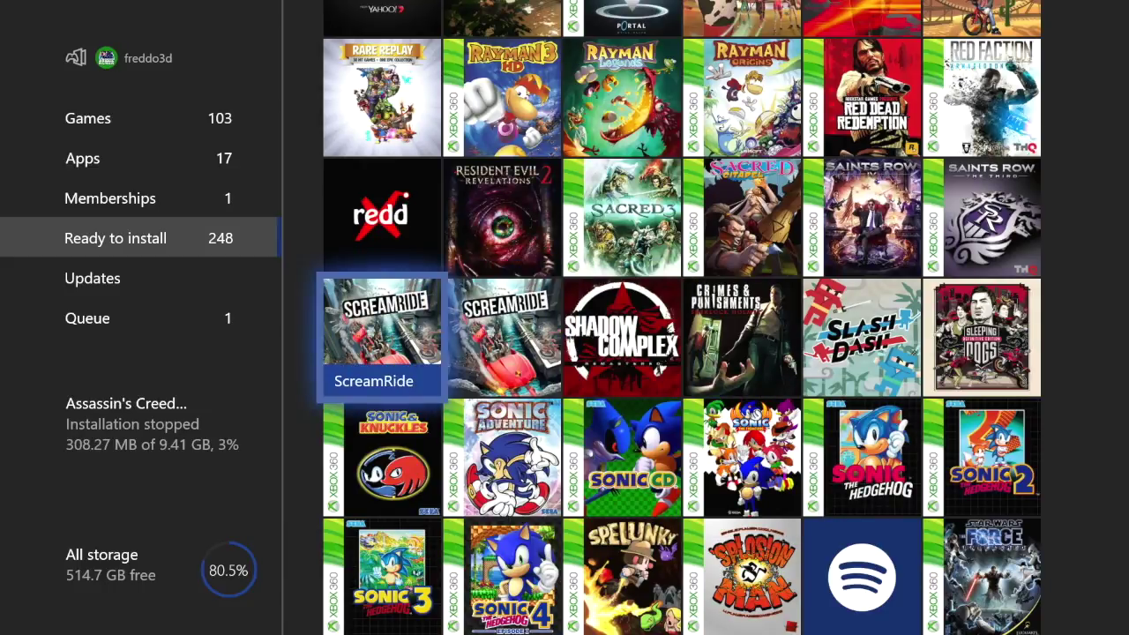
pyautogui.press('Right')
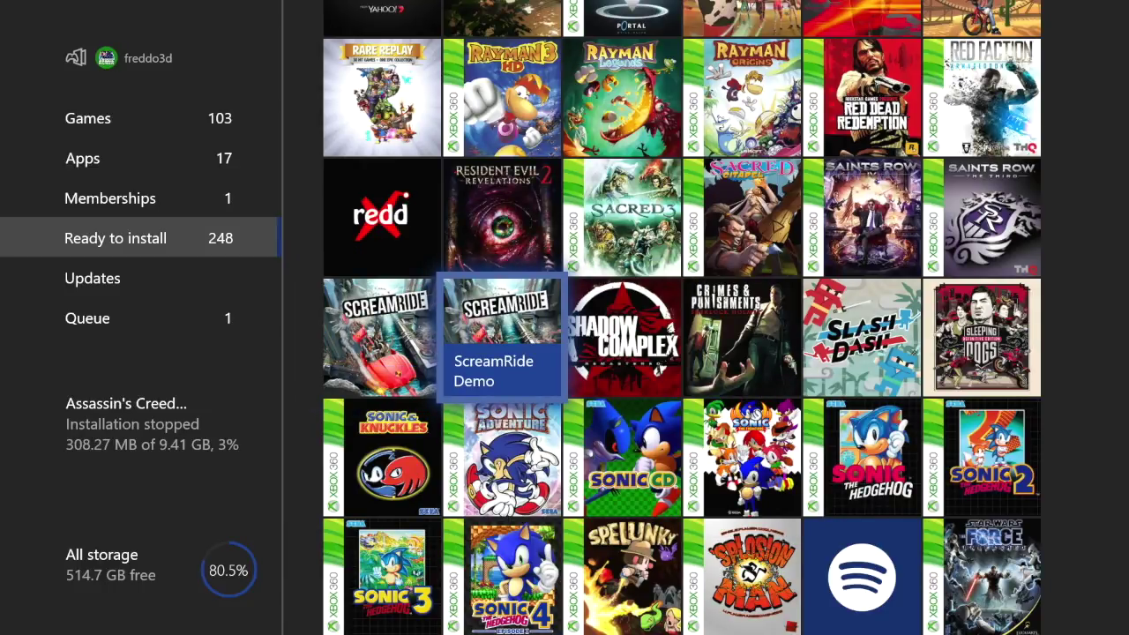
pyautogui.press('Left')
pyautogui.press('Right')
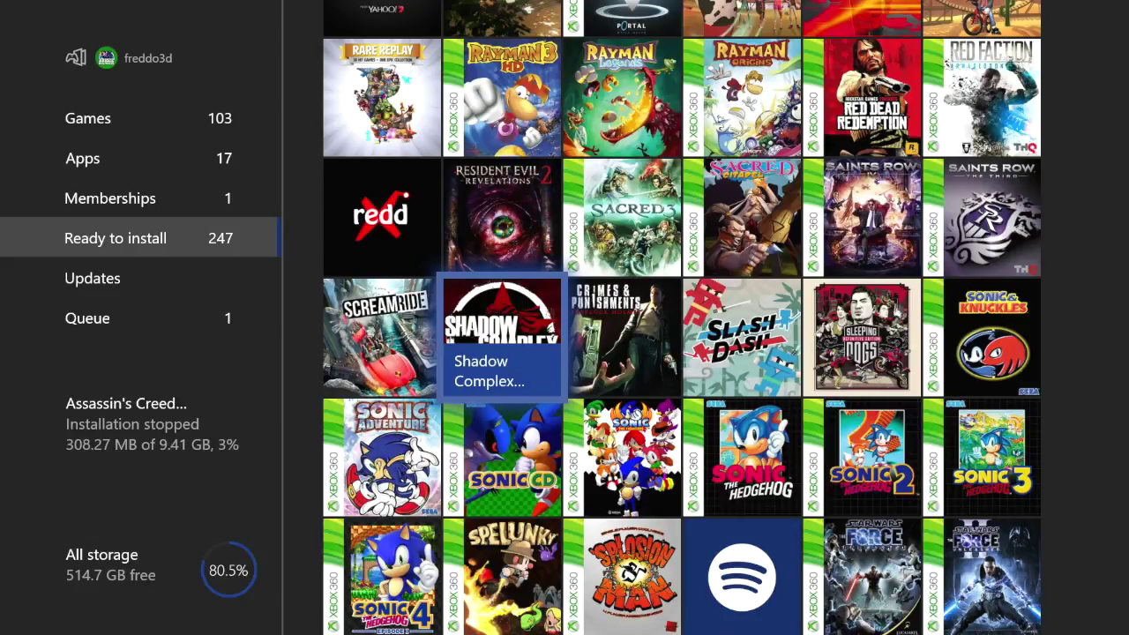
# - Move focus past Sacred Citadel to Saints Row IV
pyautogui.press('Right')
pyautogui.press('Up')
pyautogui.press('Right')
pyautogui.press('Right')
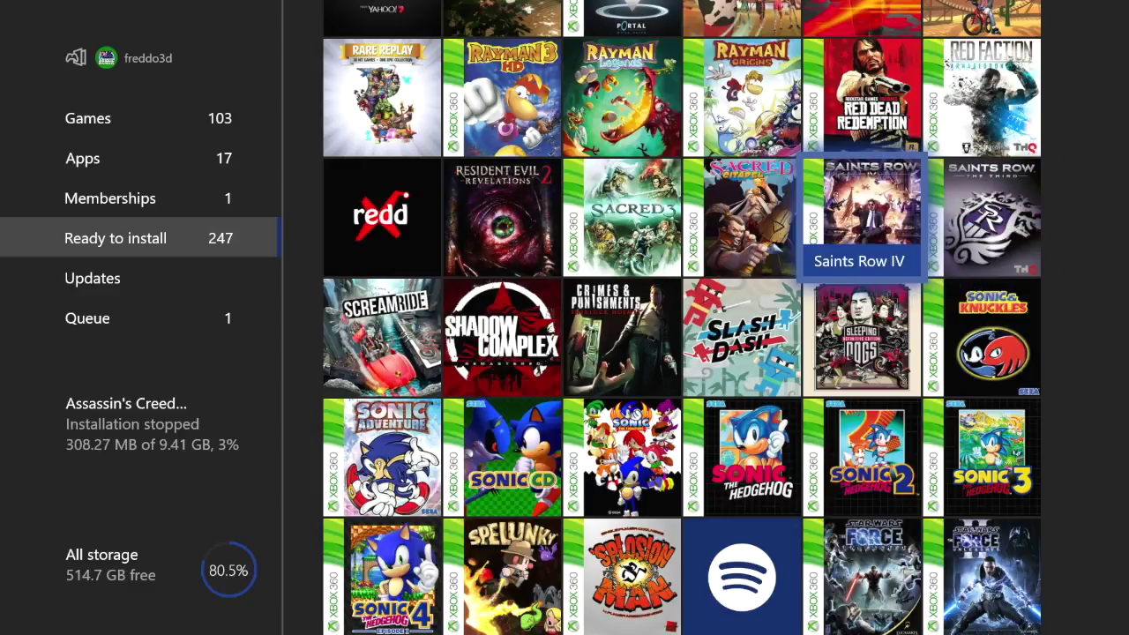
pyautogui.press('Left')
pyautogui.press('Up')
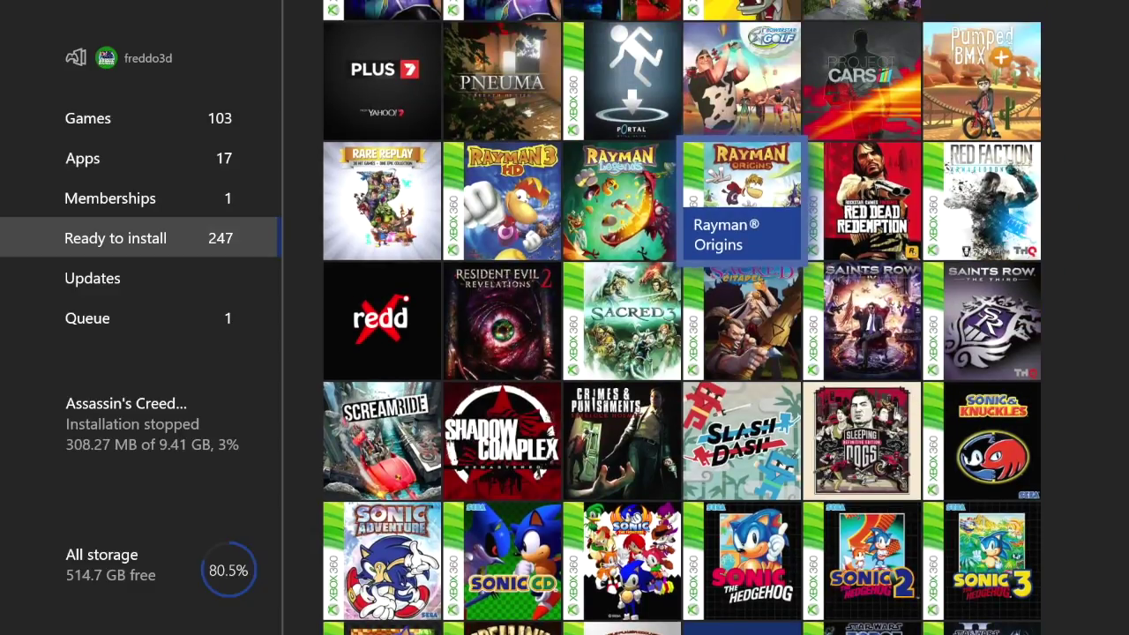
pyautogui.press('Menu')
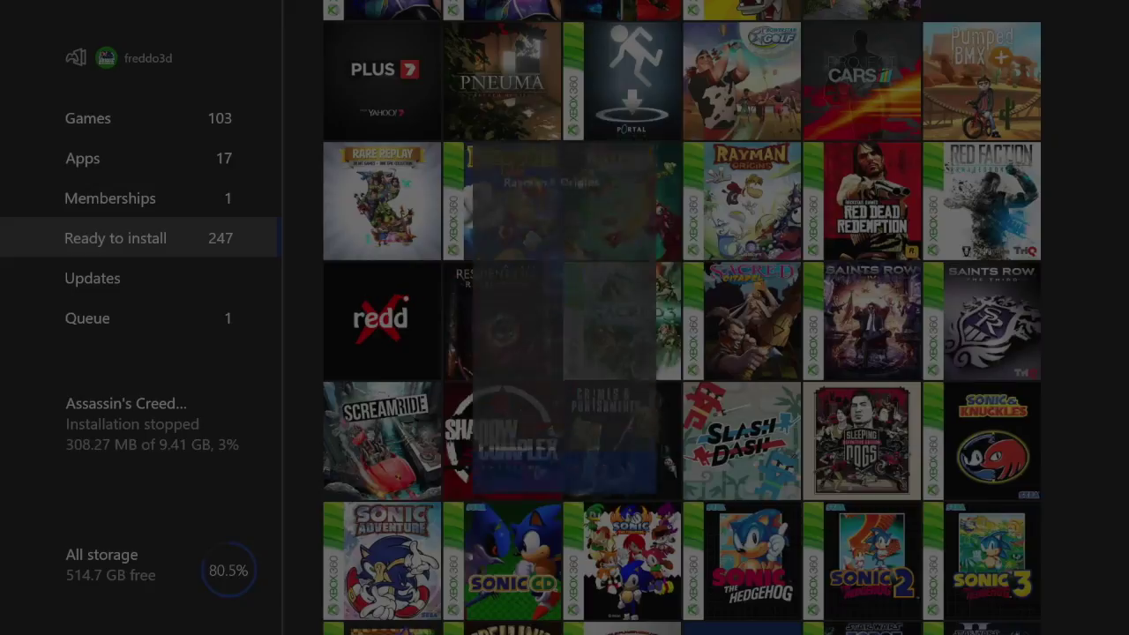
pyautogui.press('Down')
pyautogui.press('Down')
pyautogui.press('Down')
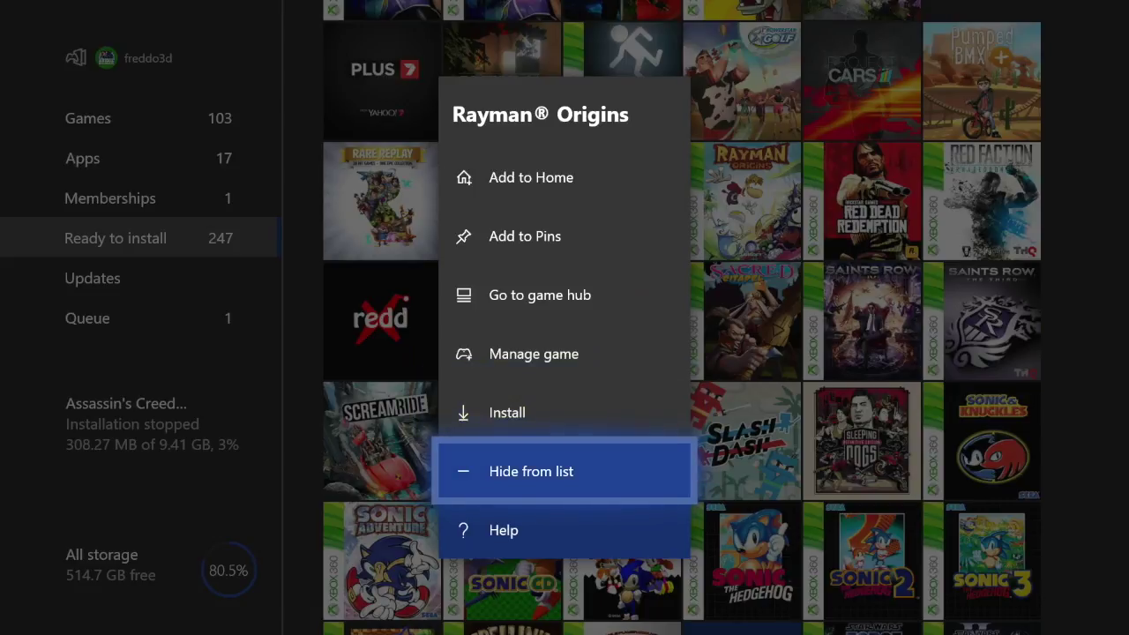
pyautogui.press('Escape')
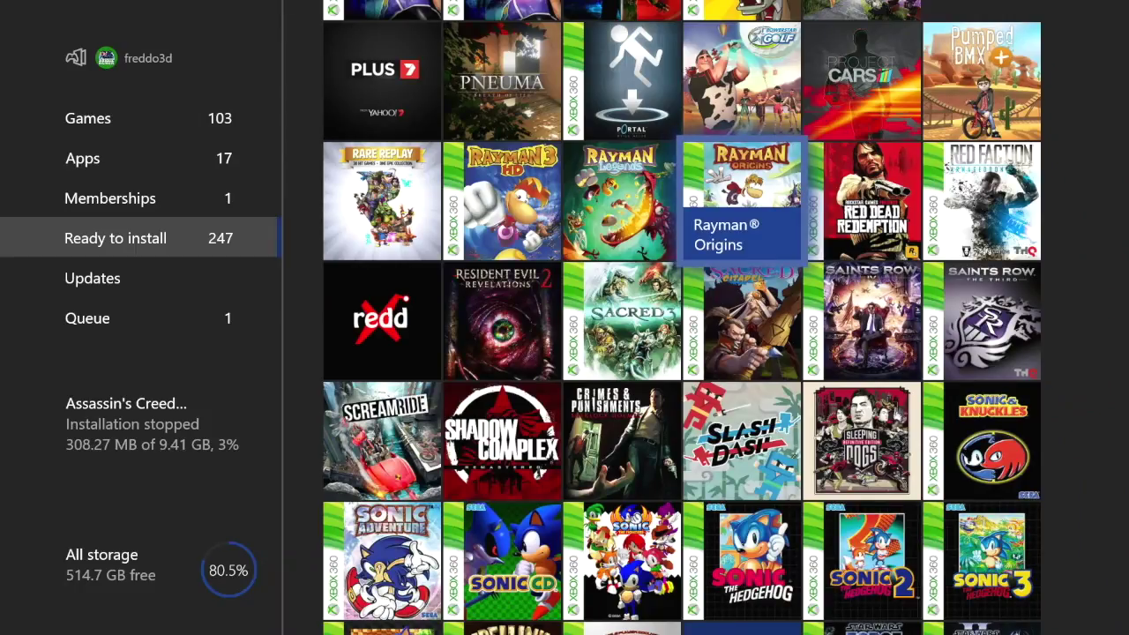
pyautogui.press('Down')
pyautogui.press('Down')
pyautogui.press('Down')
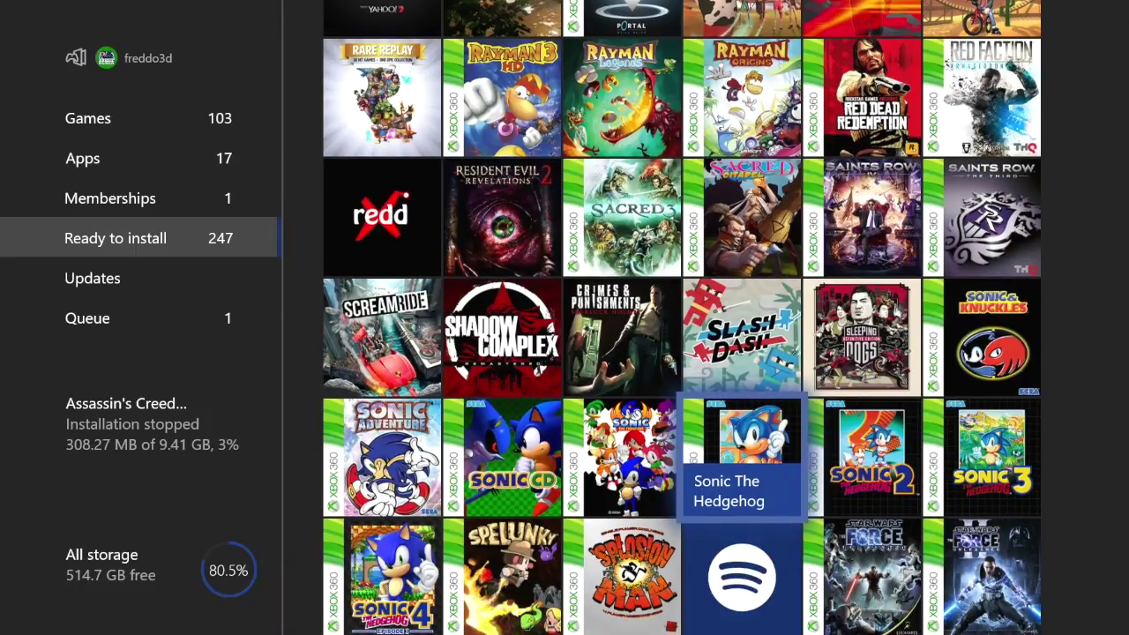